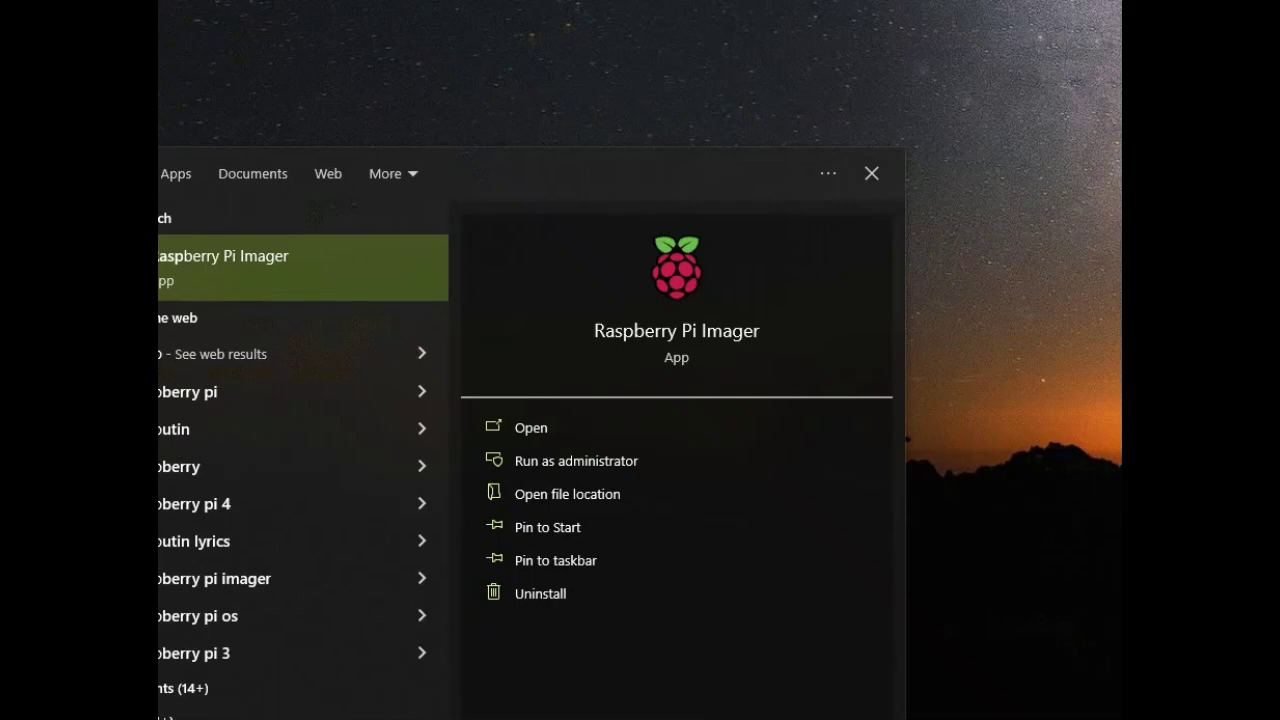
Launch Raspberry Pi Imager and pick Raspberry Pi OS (64-bit) from Raspberry Pi OS (other)
key(Return)
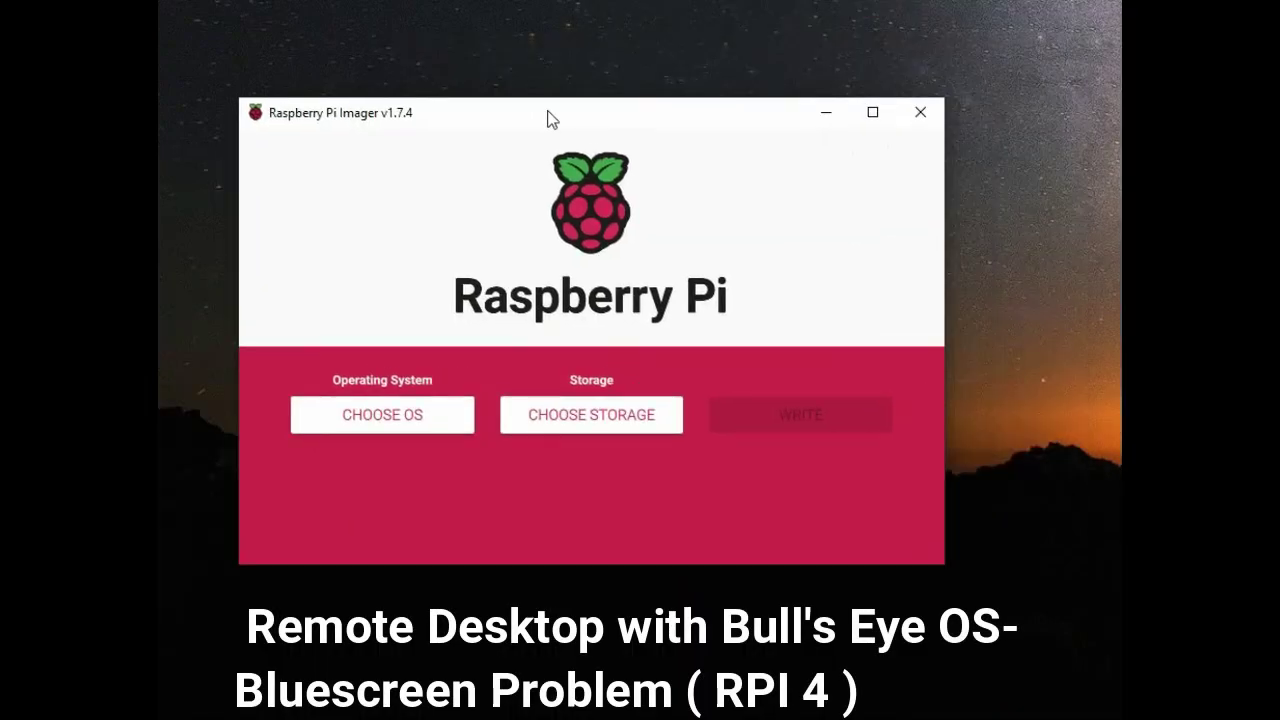
drag(549, 120, 603, 129)
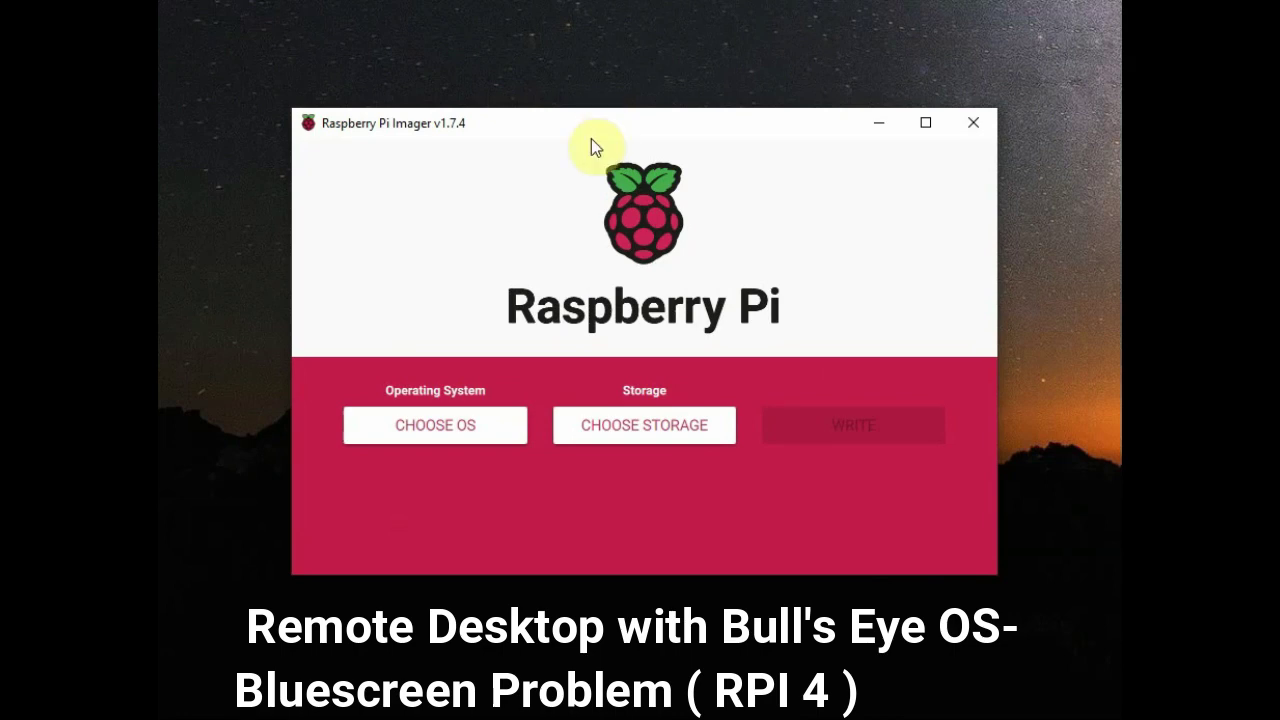
click(446, 429)
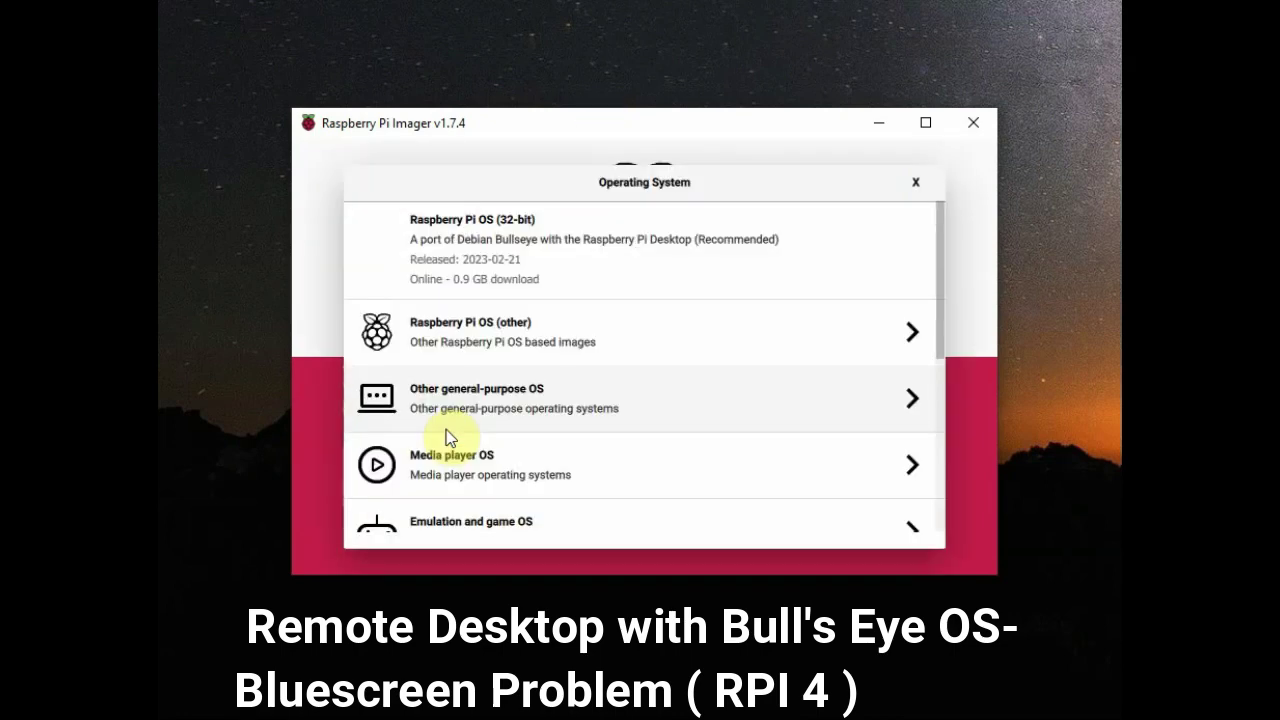
click(880, 355)
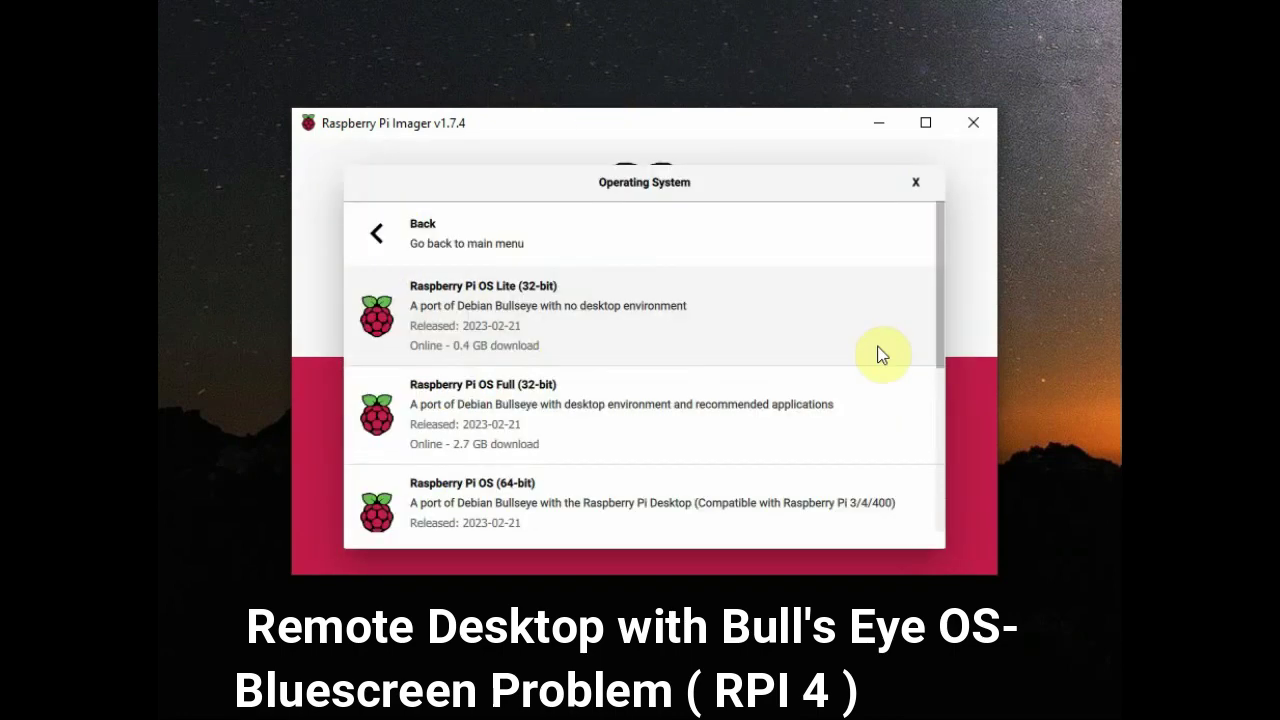
drag(940, 343, 946, 428)
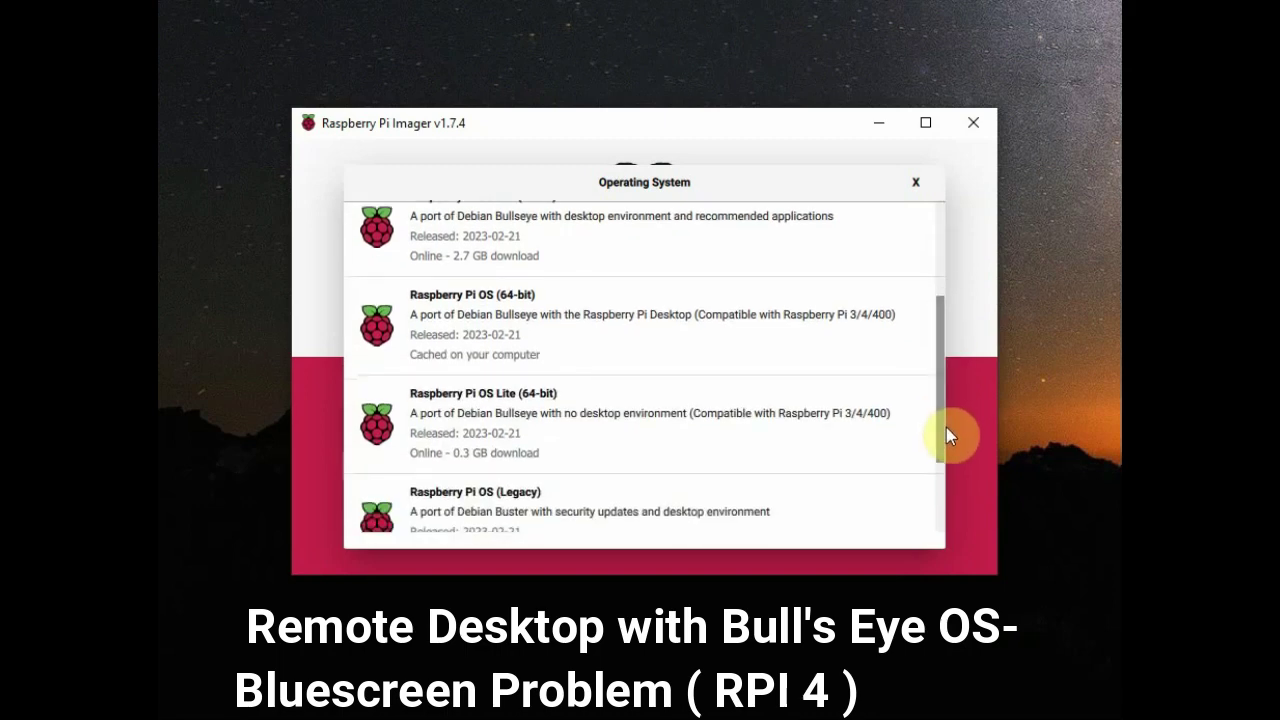
click(516, 331)
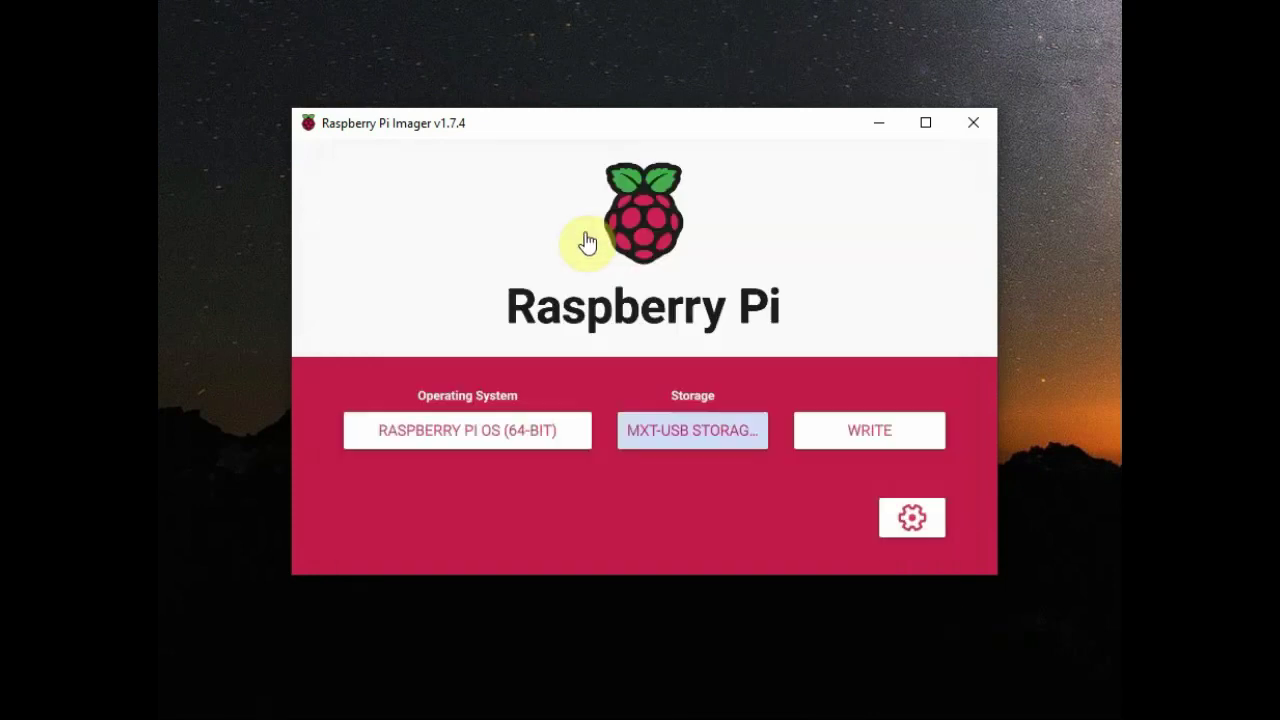
In the advanced customisation options, keep SSH and wireless LAN enabled with country IN
click(910, 516)
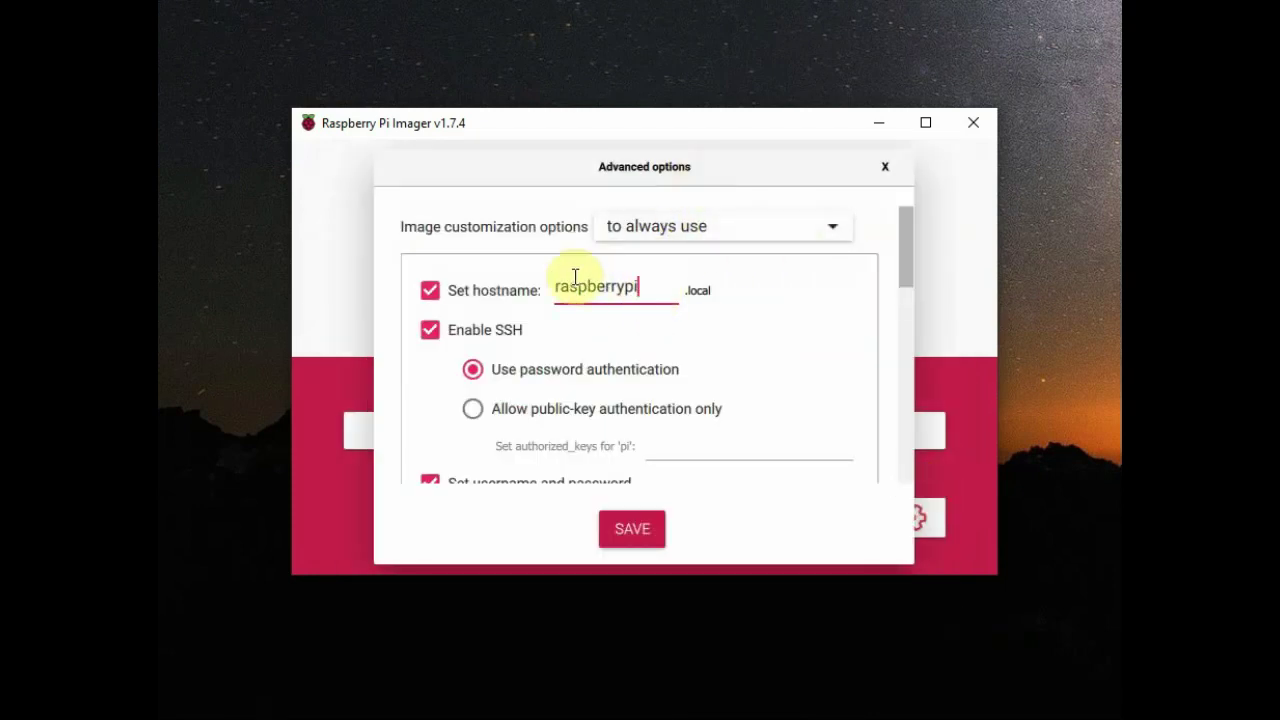
click(430, 330)
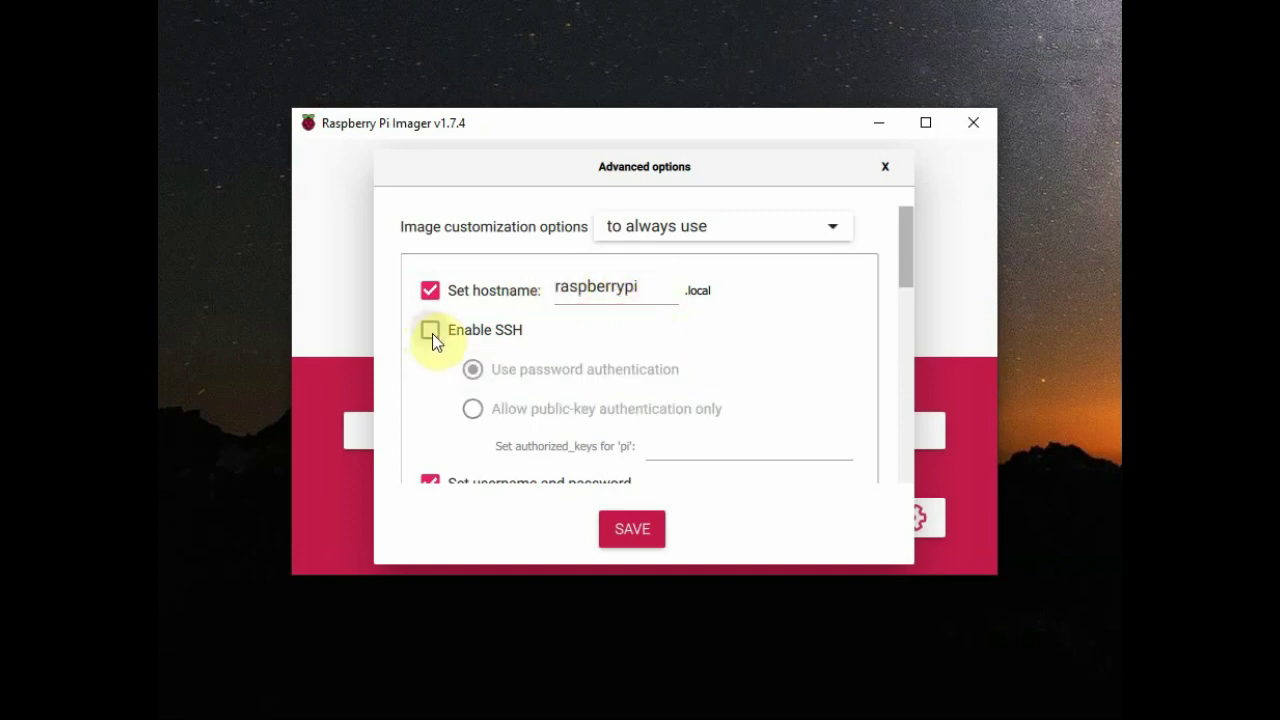
click(430, 330)
scroll(908, 286, down, 3)
scroll(914, 334, down, 3)
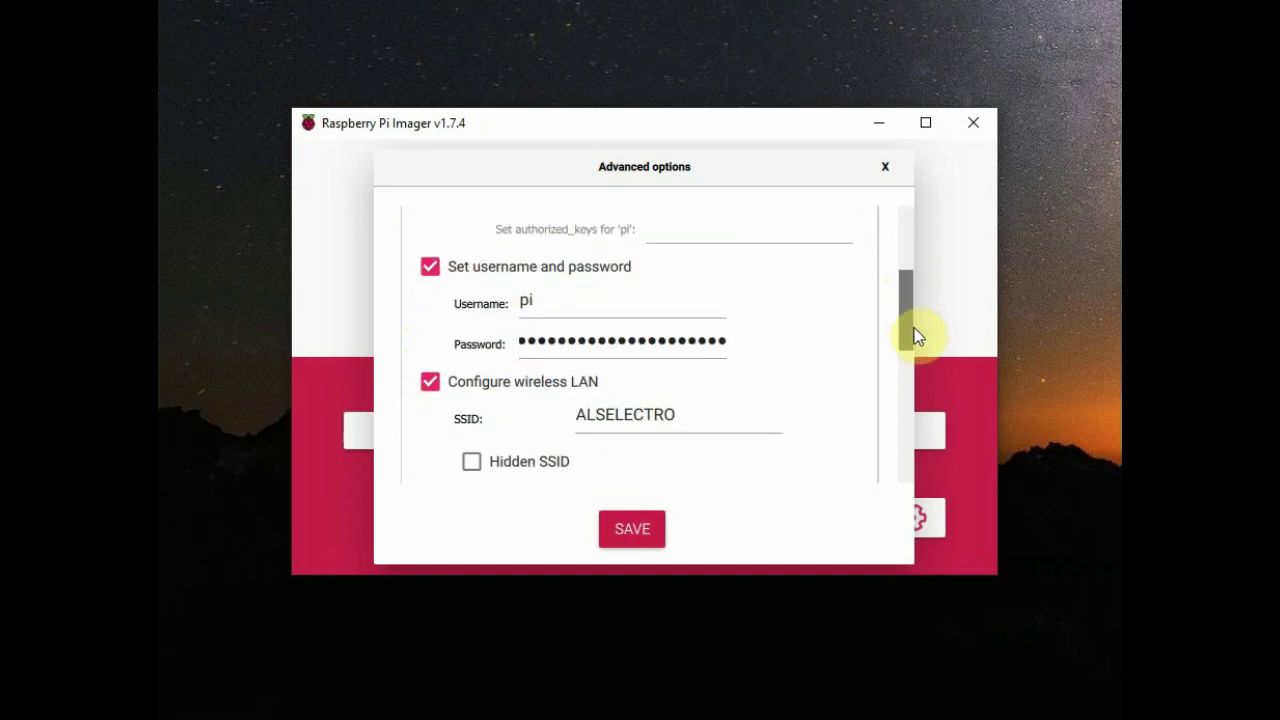
click(430, 332)
click(430, 333)
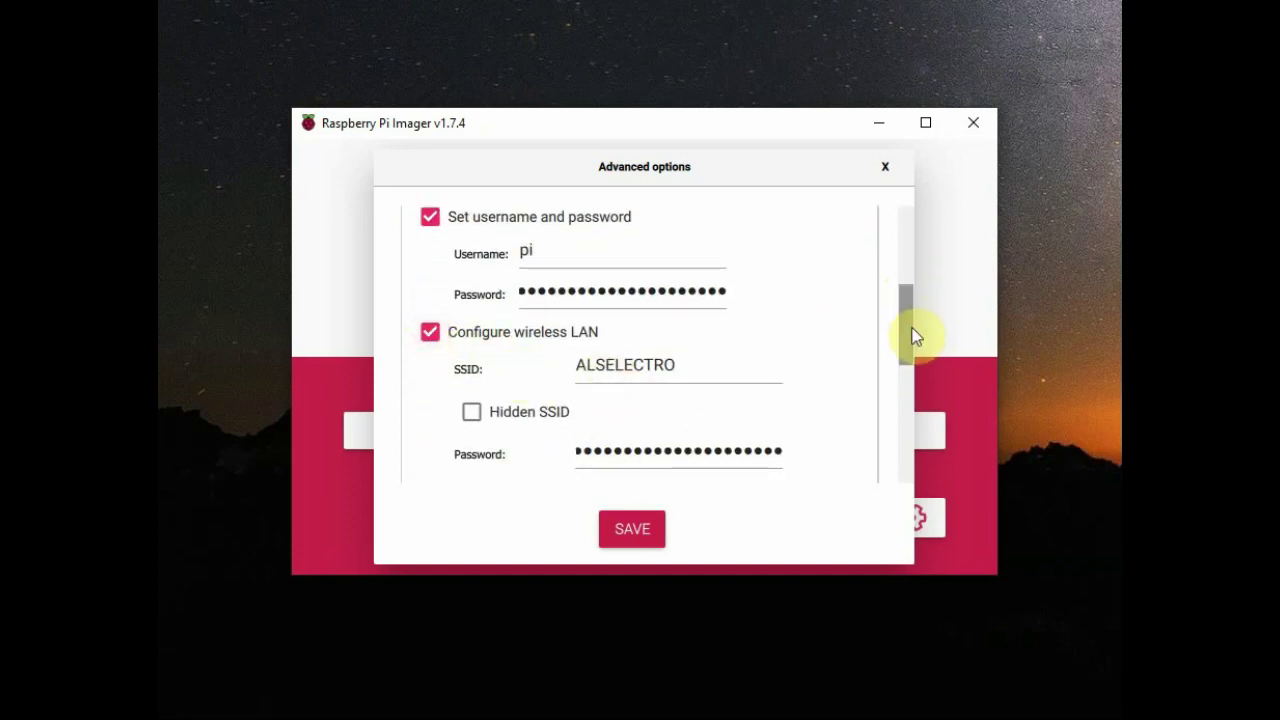
scroll(911, 334, down, 3)
click(670, 314)
scroll(634, 263, up, 1)
click(700, 510)
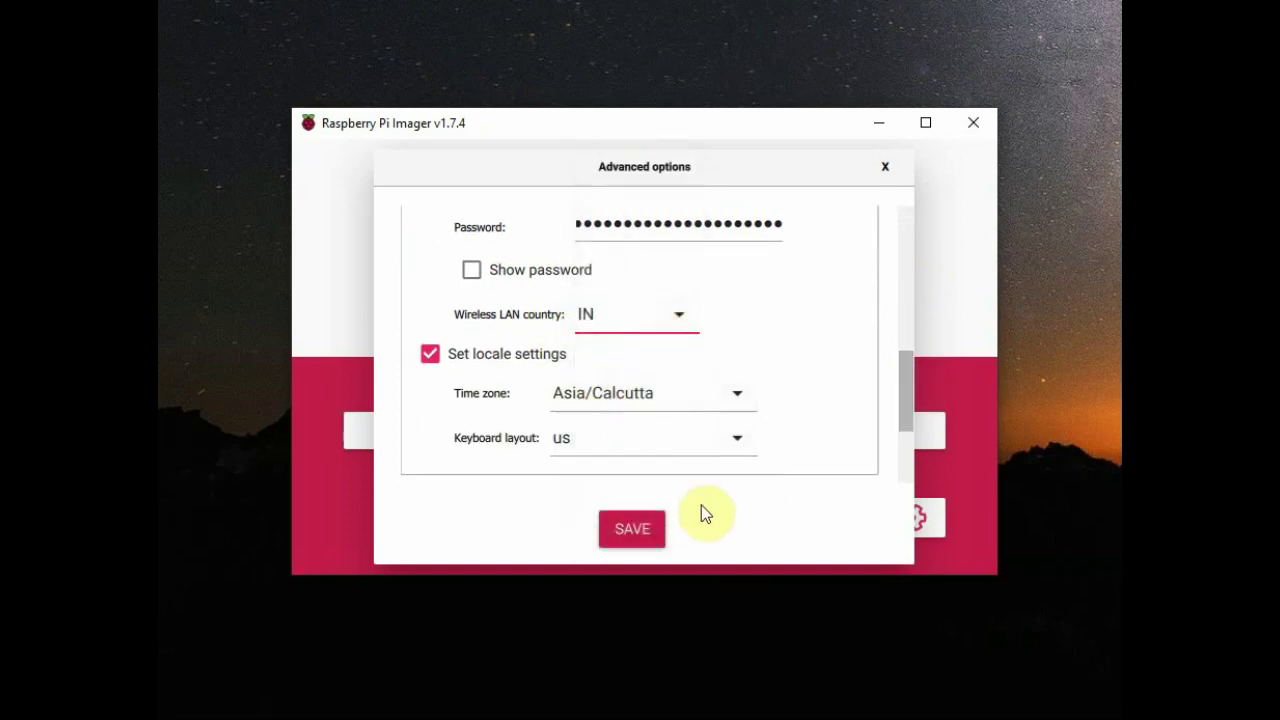
Save the customisations and confirm erasing and writing the image to the USB storage
scroll(700, 510, down, 3)
click(655, 516)
click(826, 430)
click(676, 430)
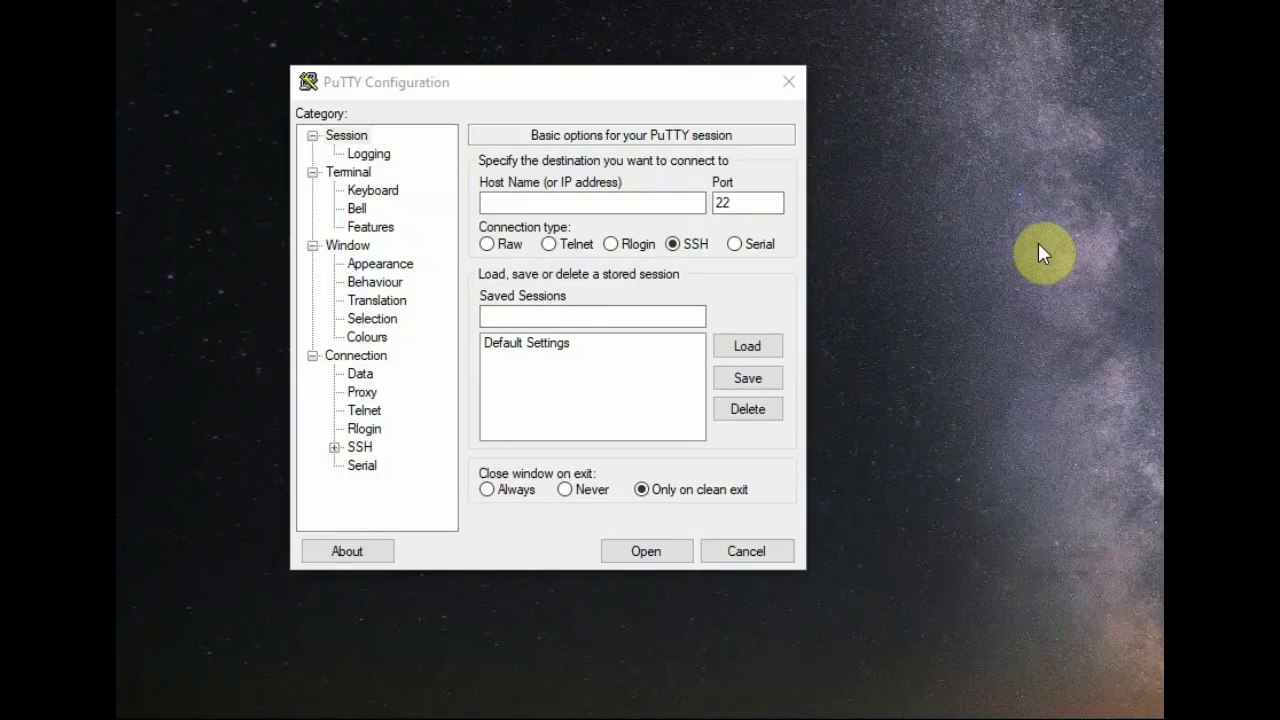
Open an SSH connection to raspberrypi.local and accept its new host key
click(509, 203)
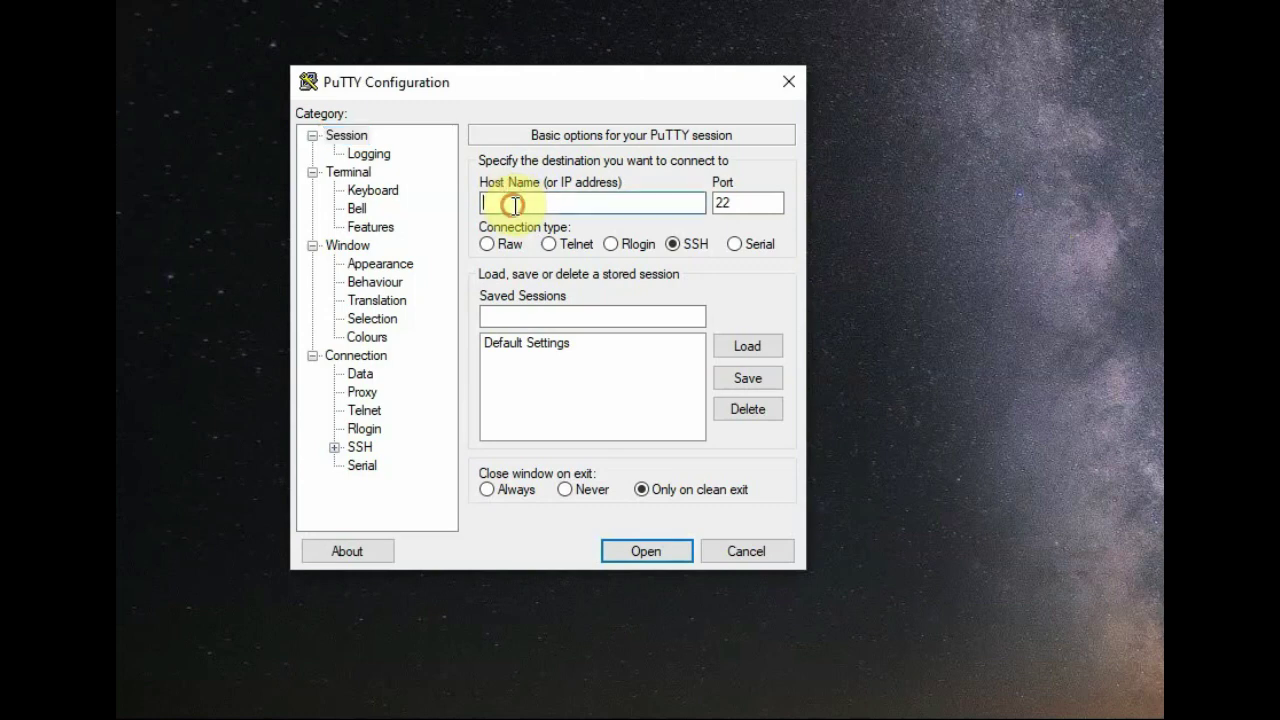
text(raspberrypi.local)
click(640, 551)
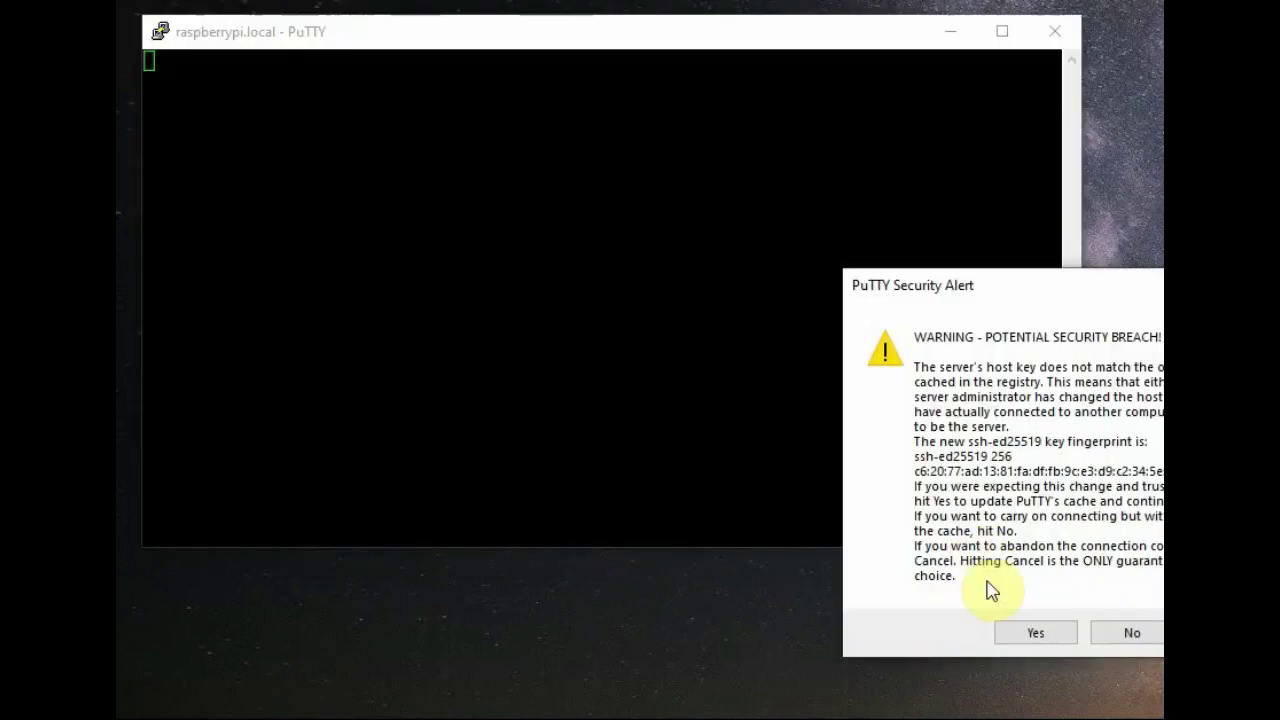
click(1008, 636)
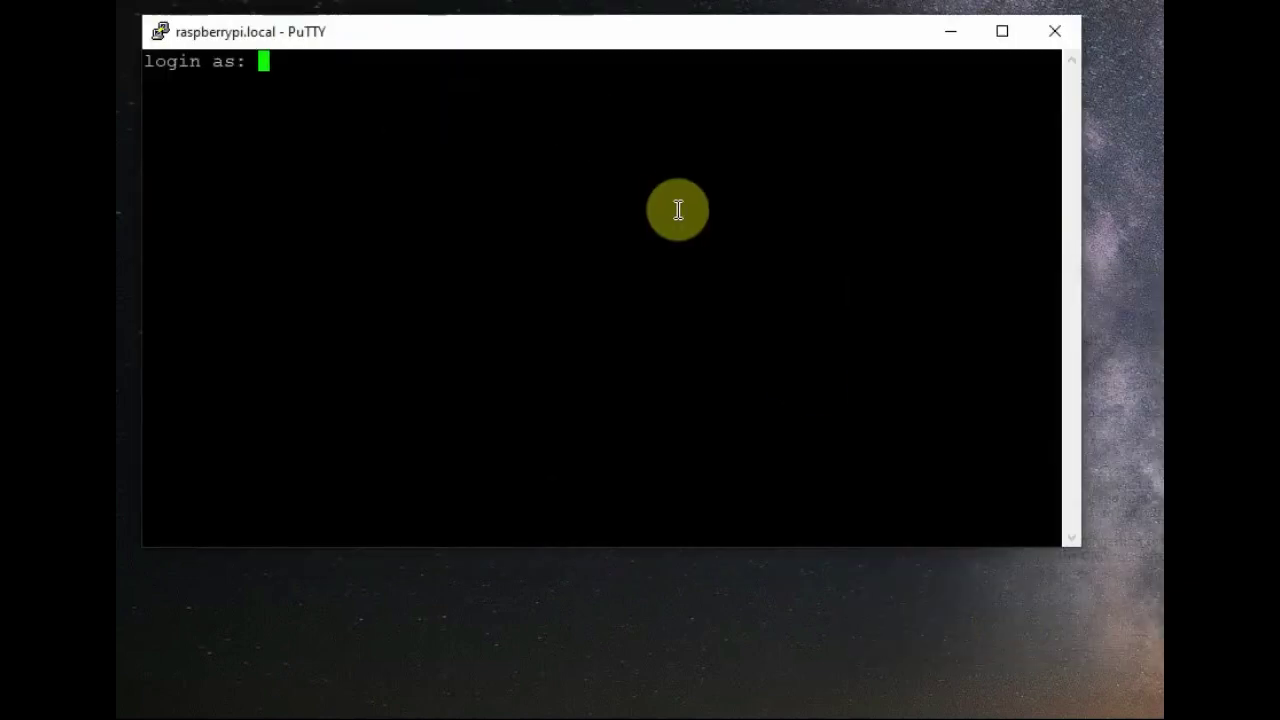
Log in as the default user pi with its password
text(pi)
key(Return)
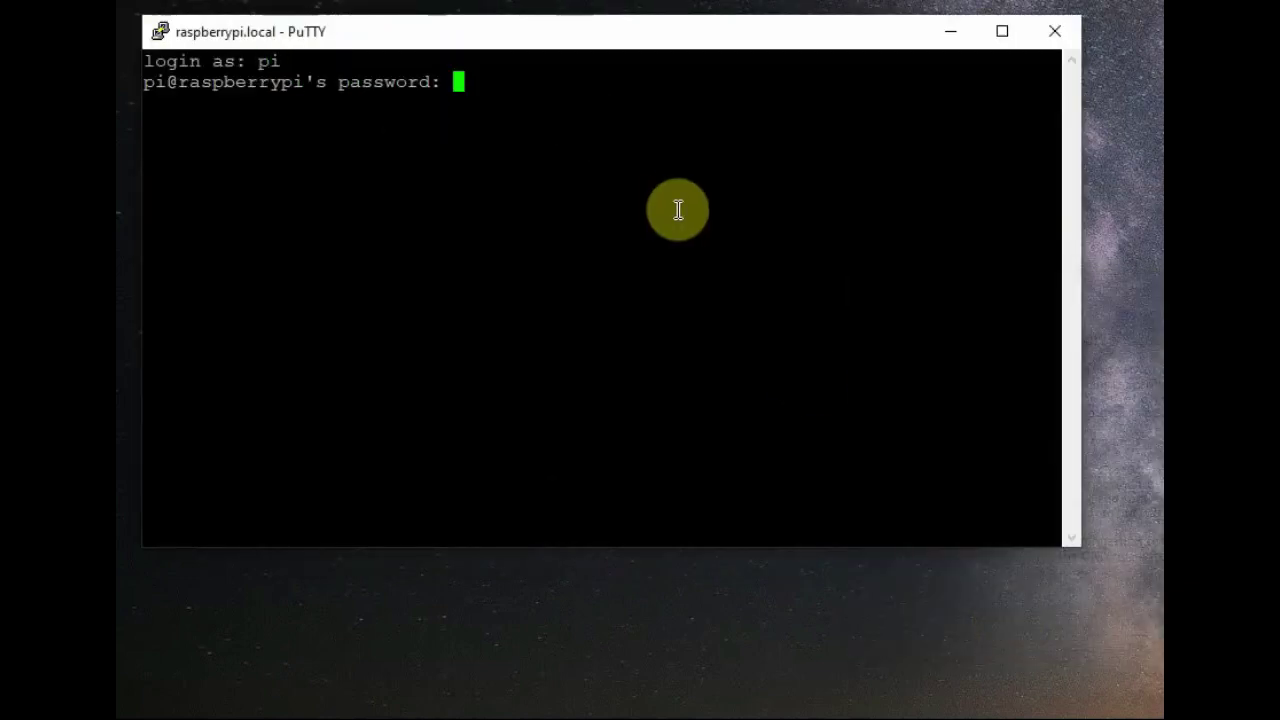
key(Return)
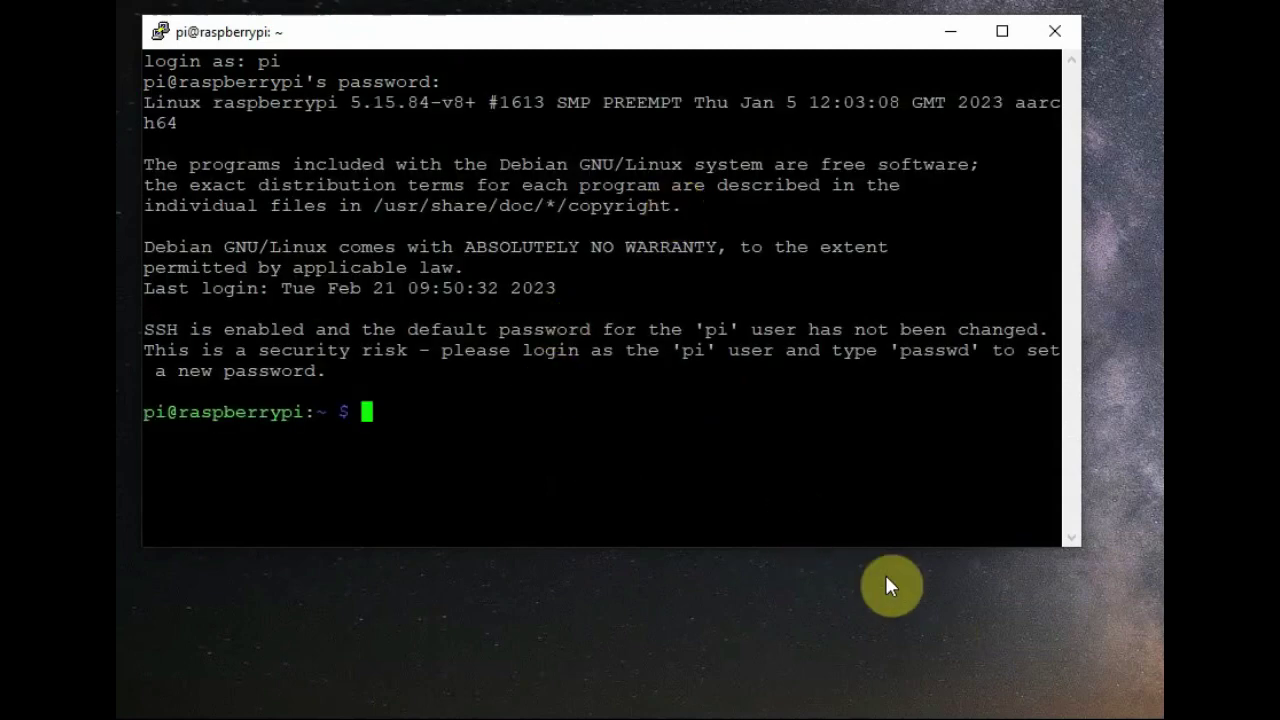
List the home folders with ls /home and refresh package lists with sudo apt update
text(ls /home)
key(Return)
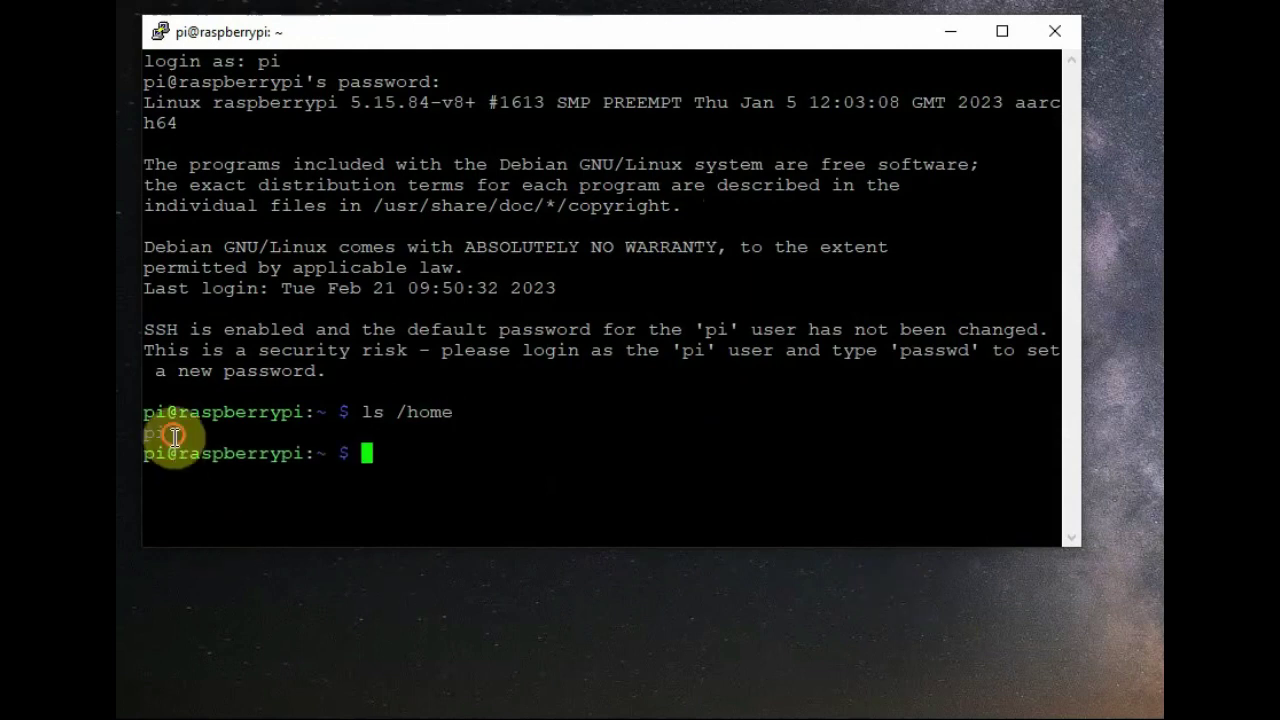
drag(177, 434, 118, 422)
click(452, 482)
text(su)
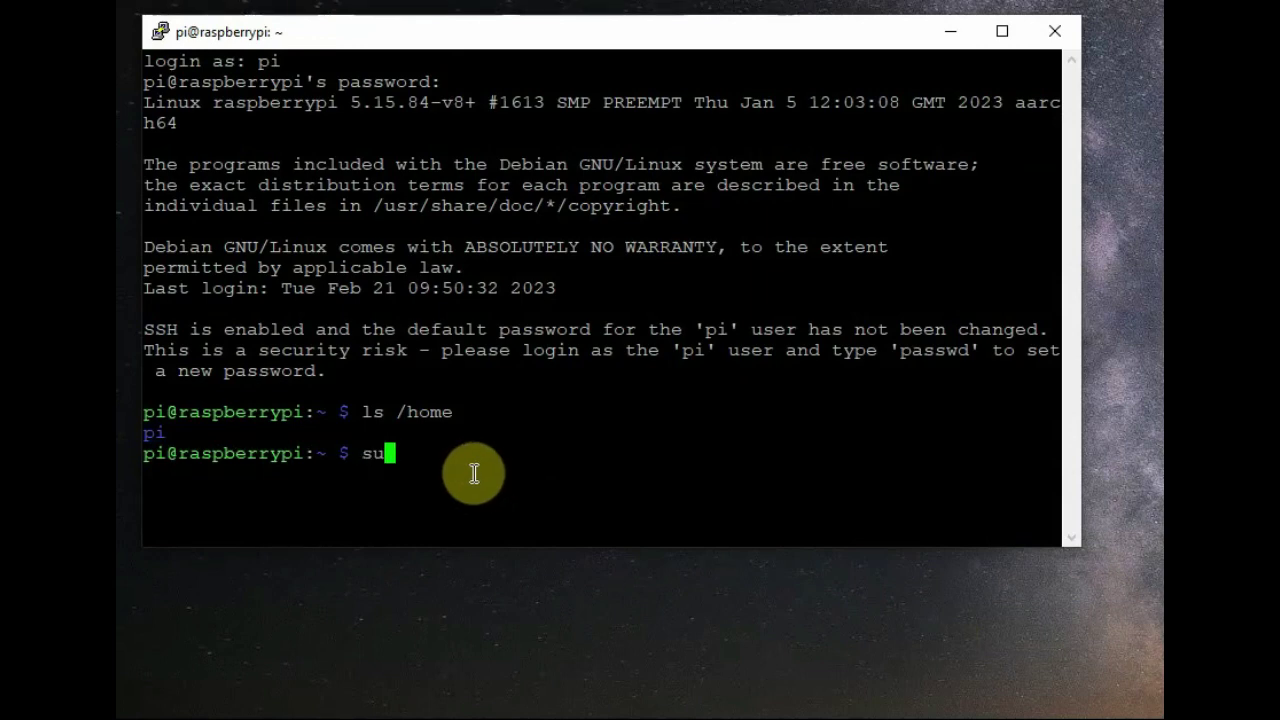
text(do apt update)
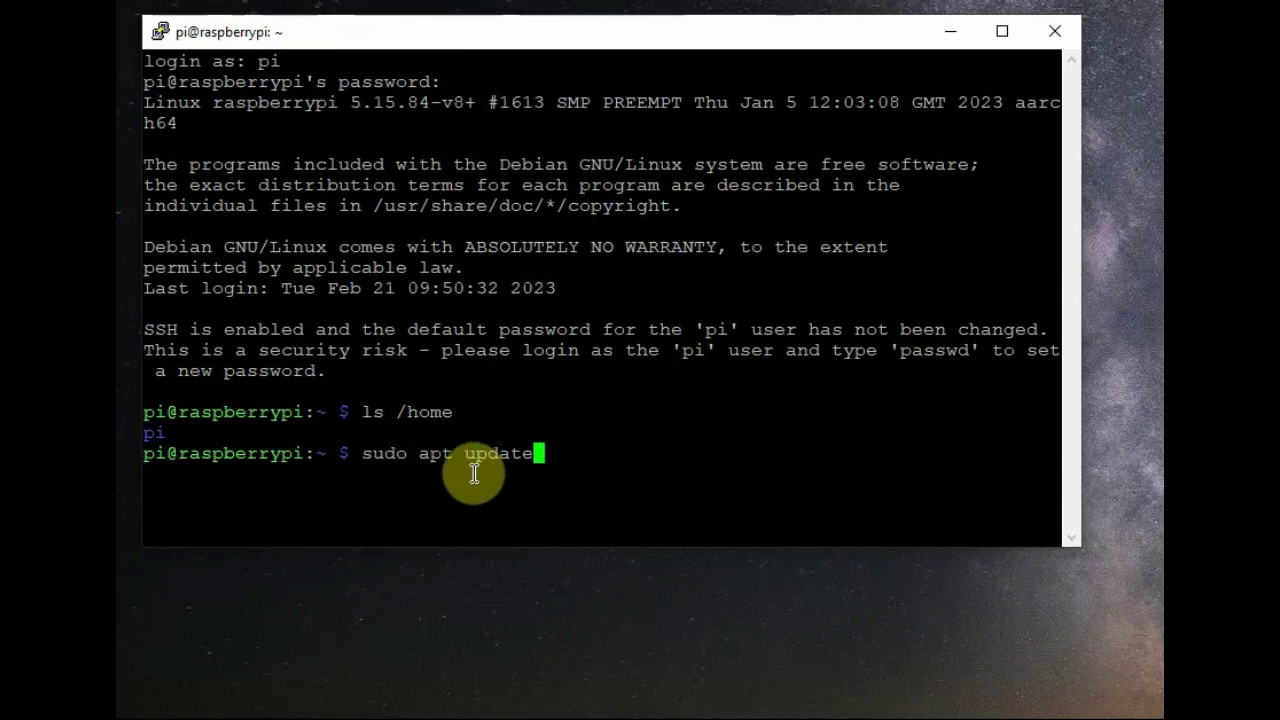
key(Return)
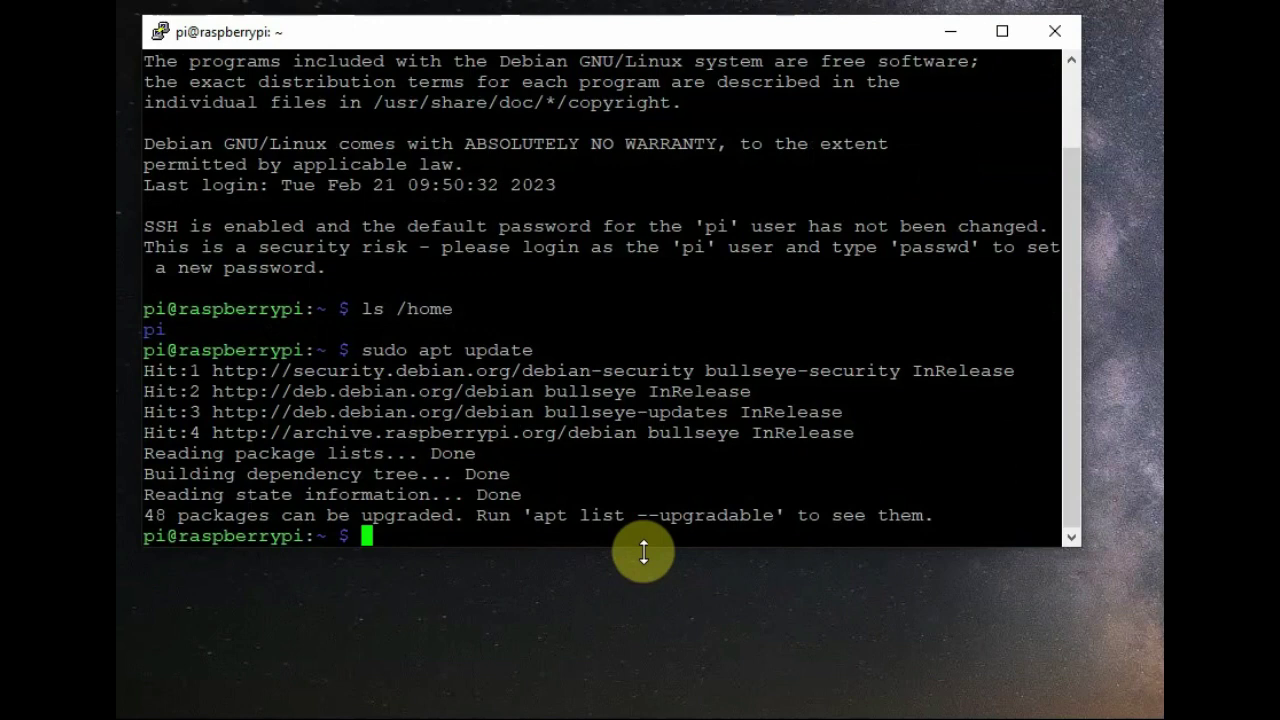
Clear the screen and install xrdp with sudo apt install xrdp, answering y
text(clear)
key(Return)
text(sudo apt install xrdp)
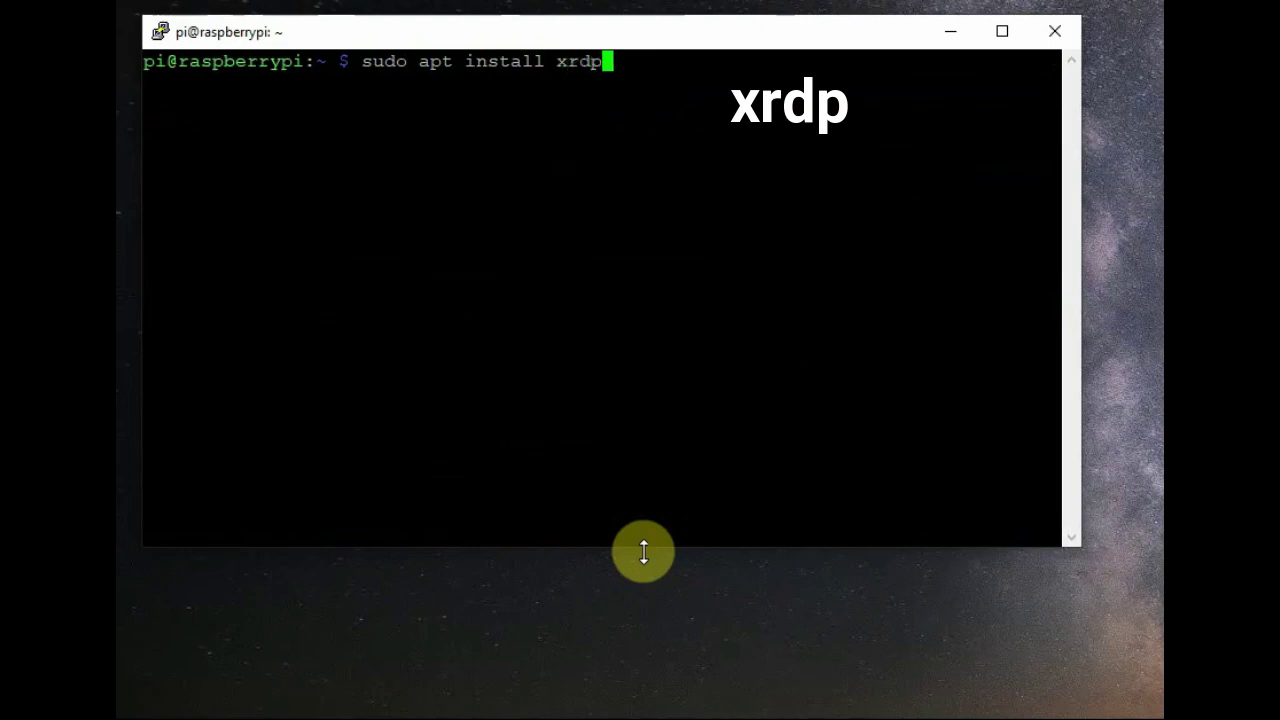
key(Return)
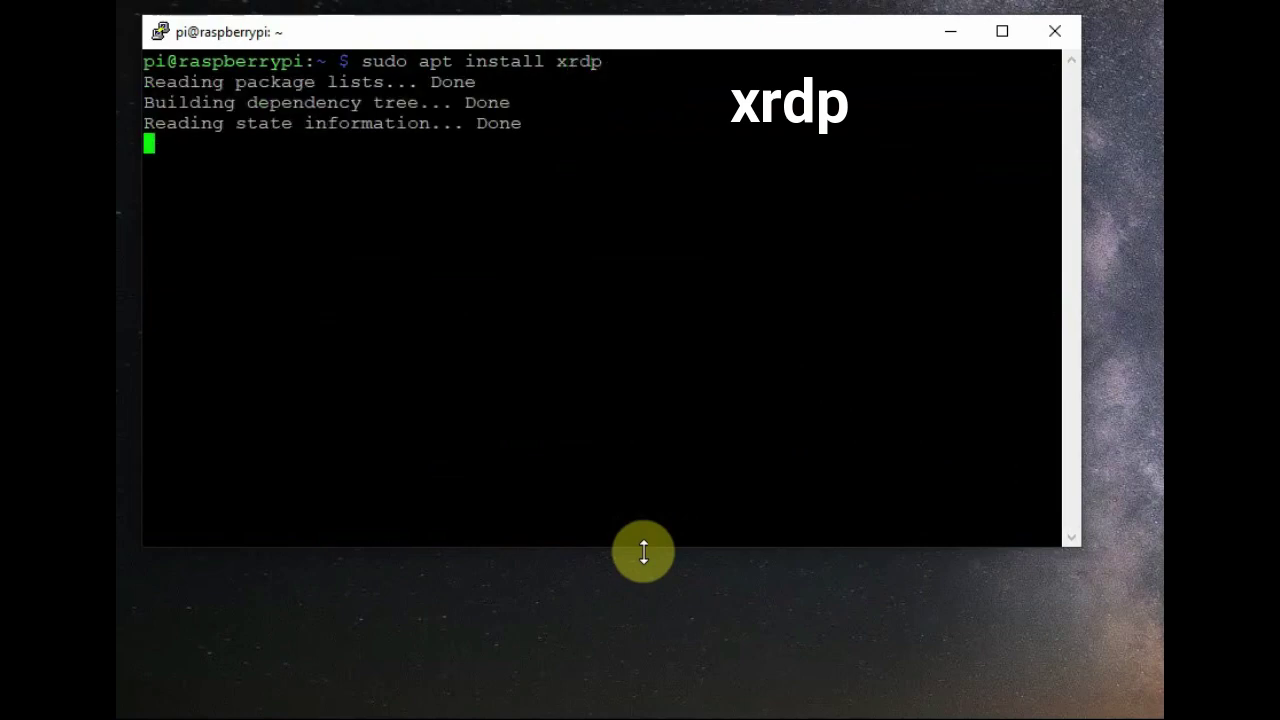
text(y)
key(Return)
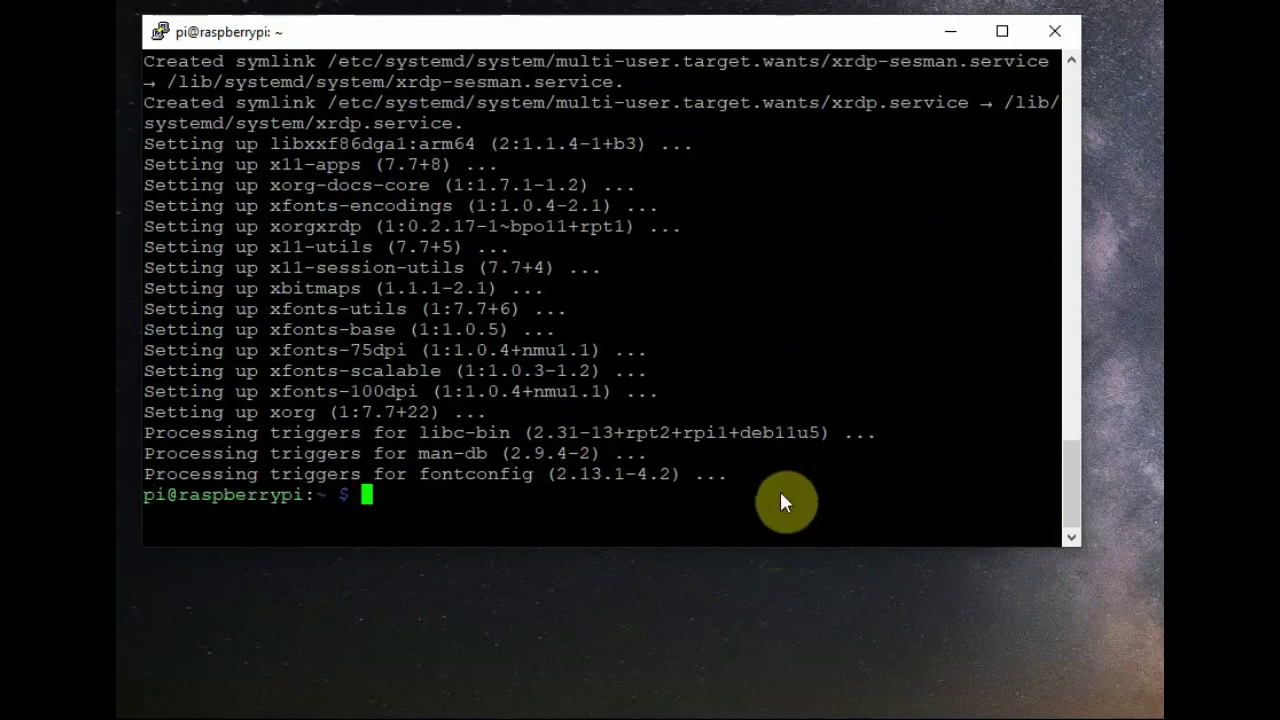
Start Remote Desktop Connection to raspberrypi and accept the unverified identity
key(alt+Tab)
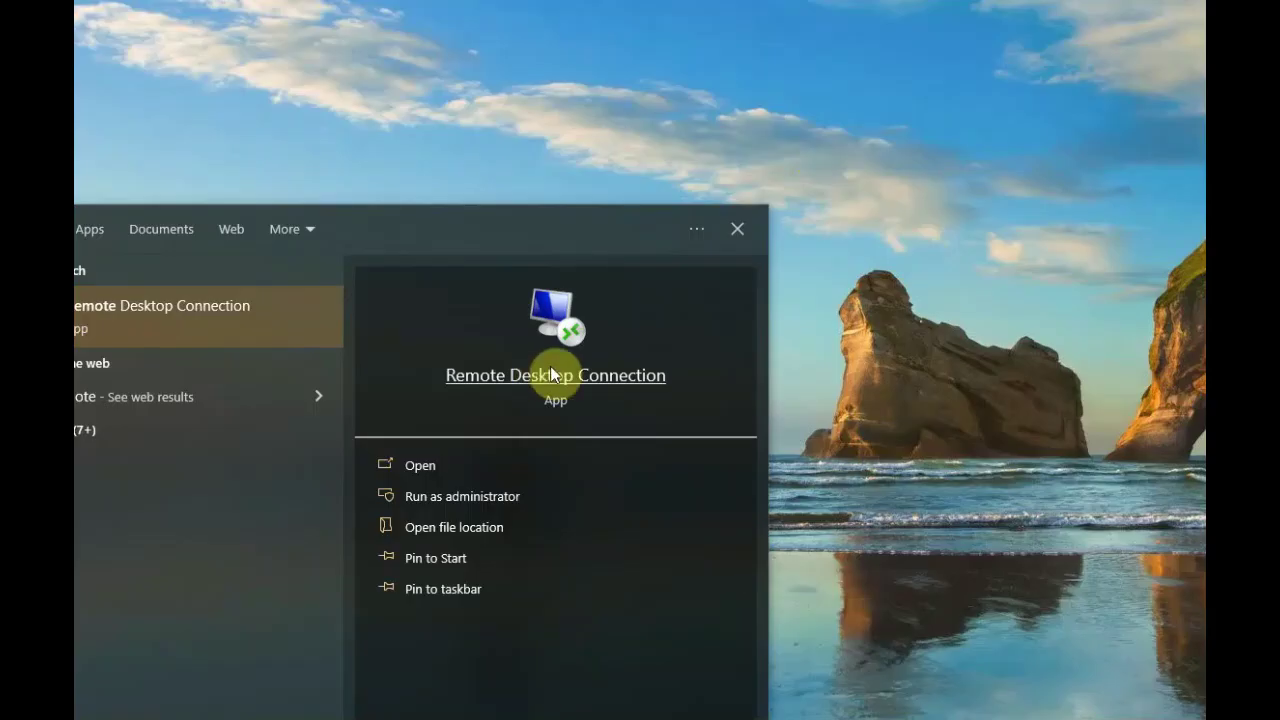
click(551, 378)
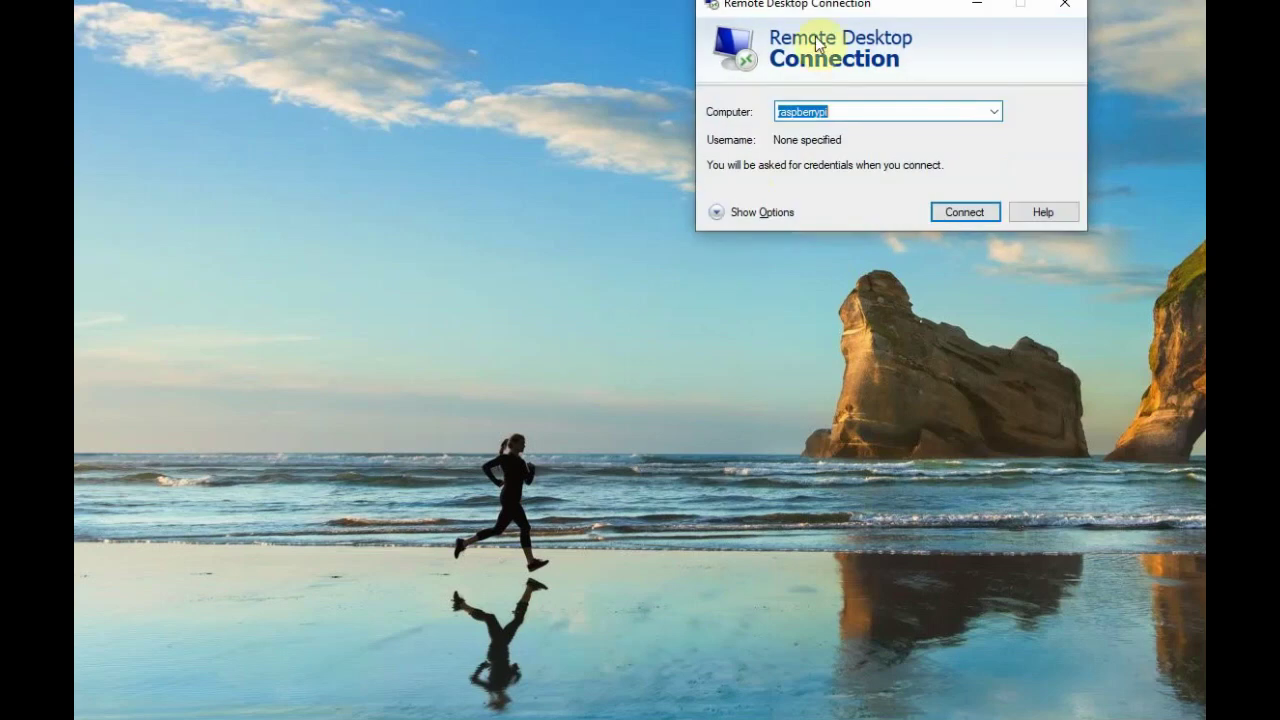
drag(825, 5, 466, 161)
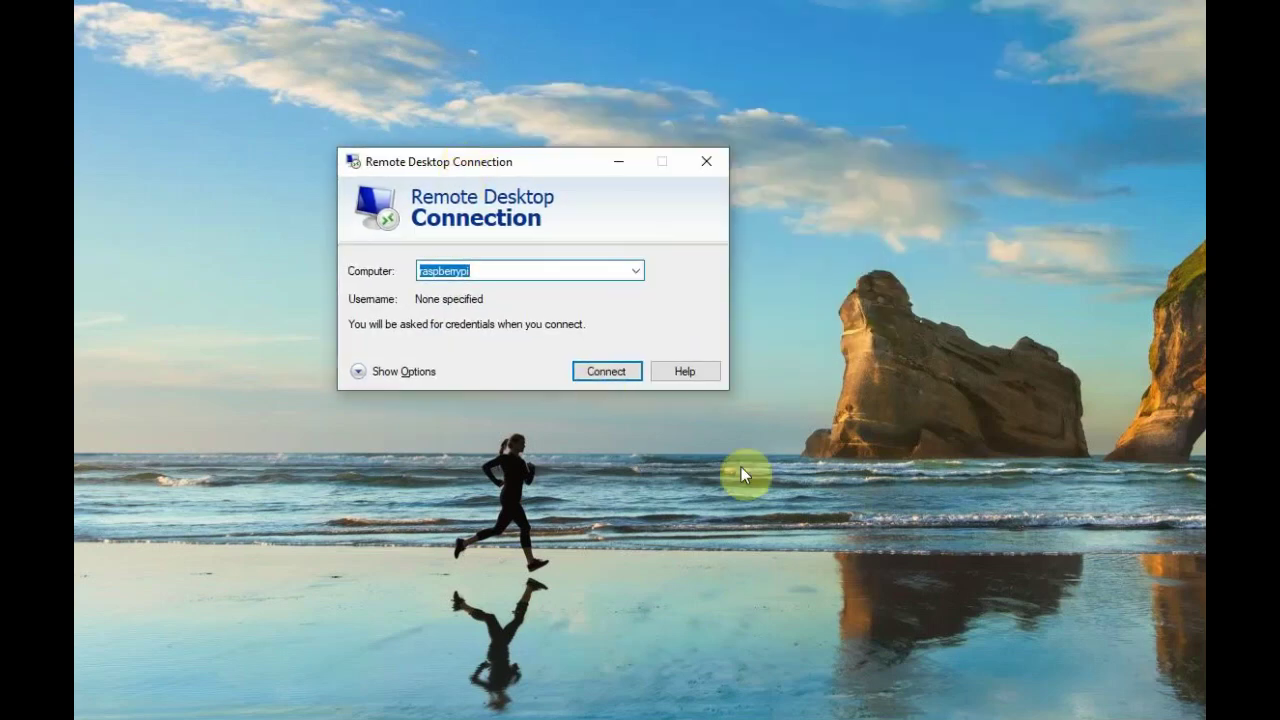
click(607, 369)
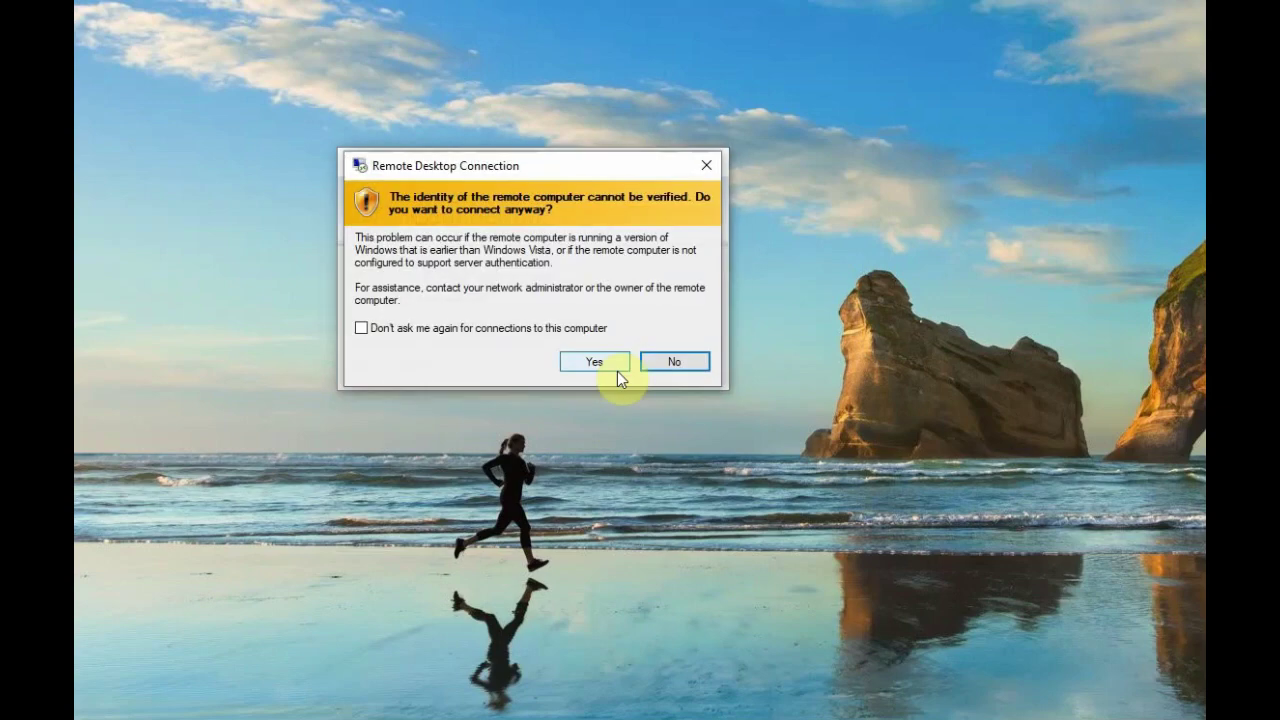
click(607, 365)
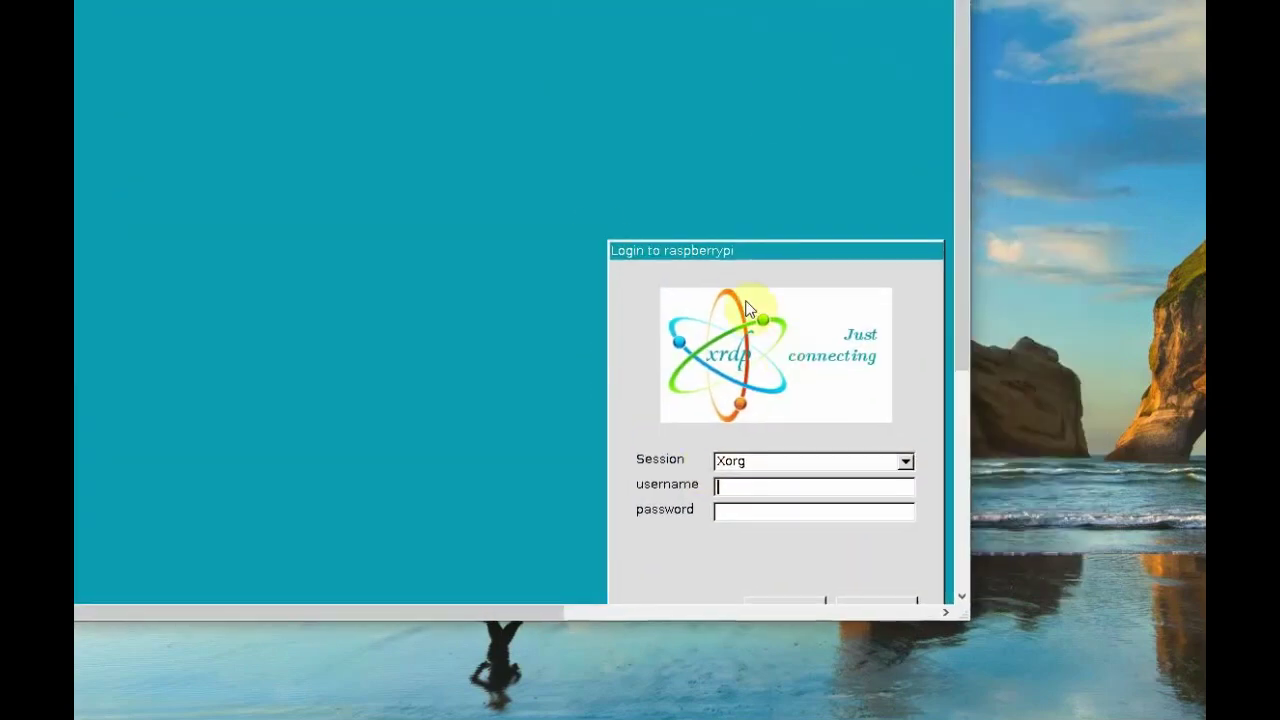
Submit the default user's credentials in the xrdp login, then enlarge the window to read the log
drag(693, 252, 523, 132)
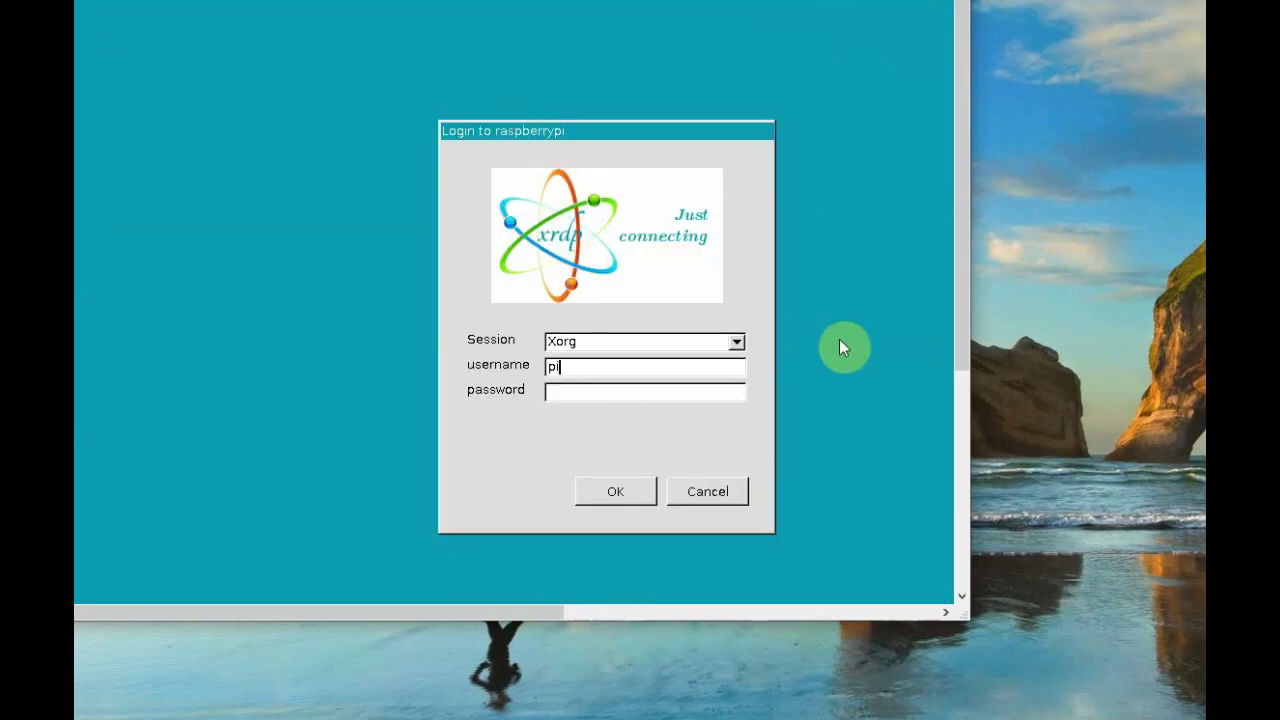
click(648, 381)
text(ra)
click(613, 493)
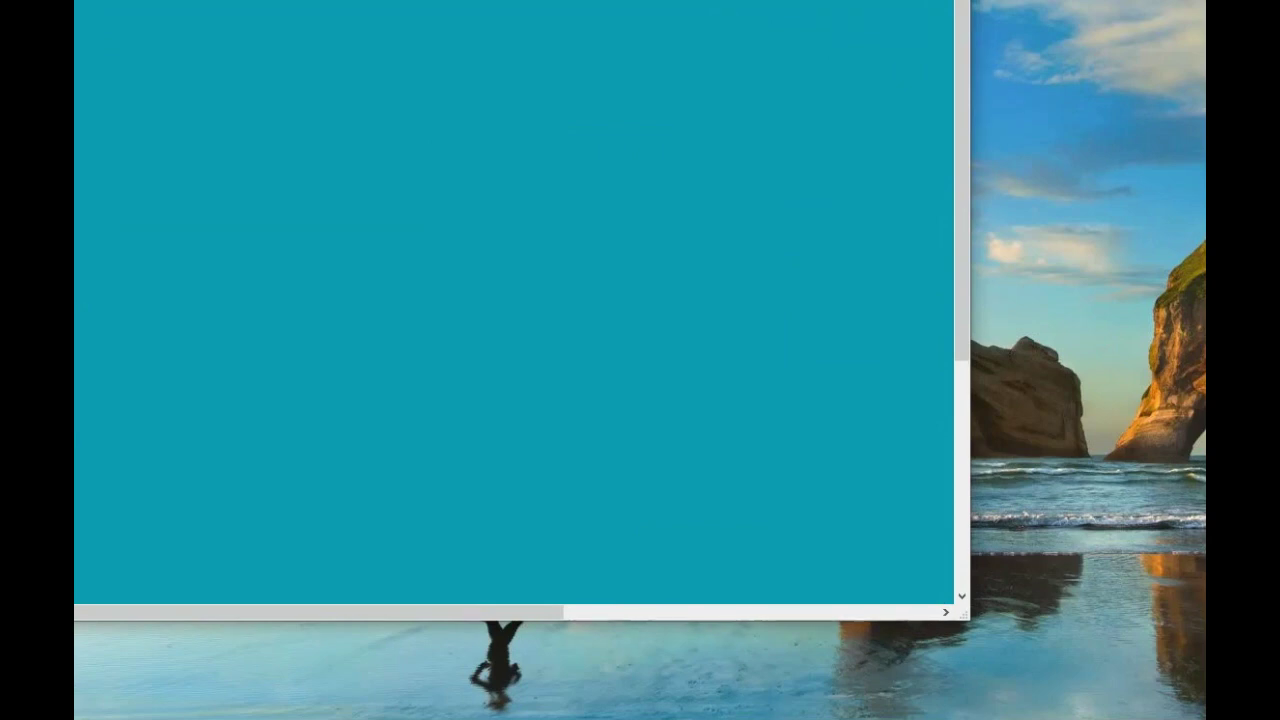
drag(590, 3, 586, 71)
drag(763, 53, 713, 59)
mouse_move(1111, 243)
mouse_down()
mouse_move(1129, 391)
mouse_move(1116, 256)
mouse_up()
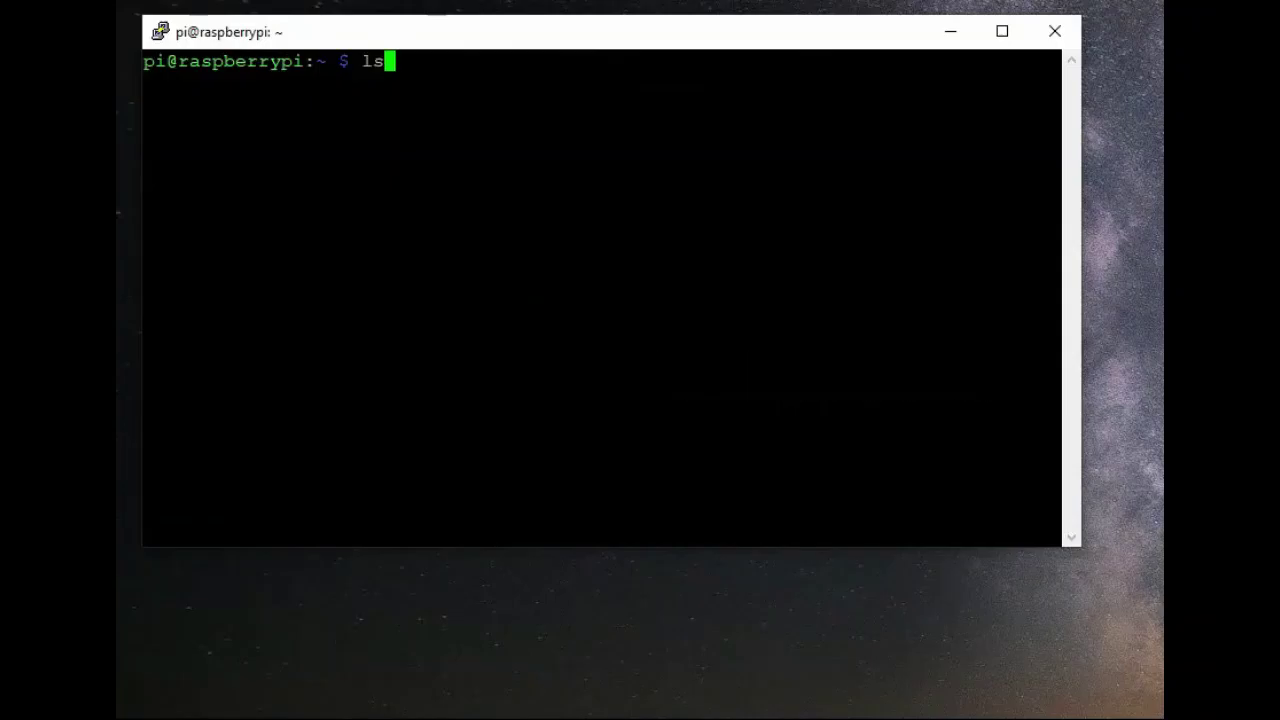
List the existing home folders under /home
text(/home)
key(Return)
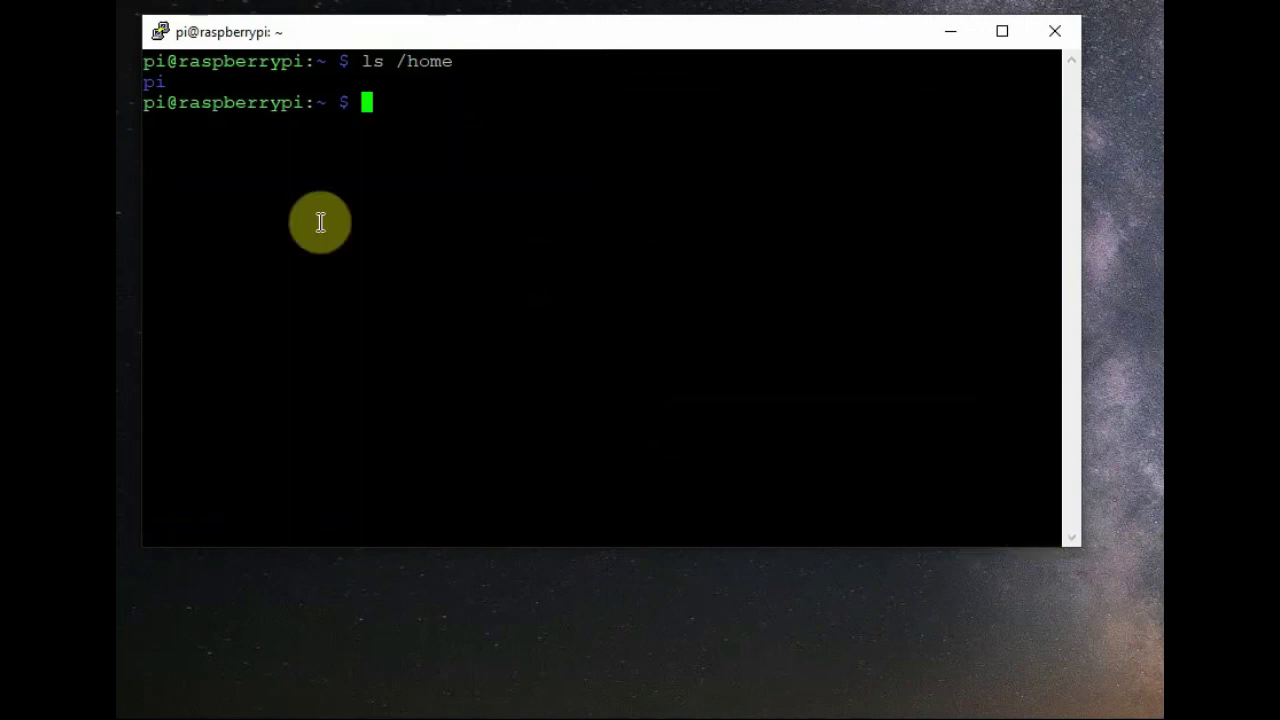
drag(171, 88, 143, 61)
click(353, 159)
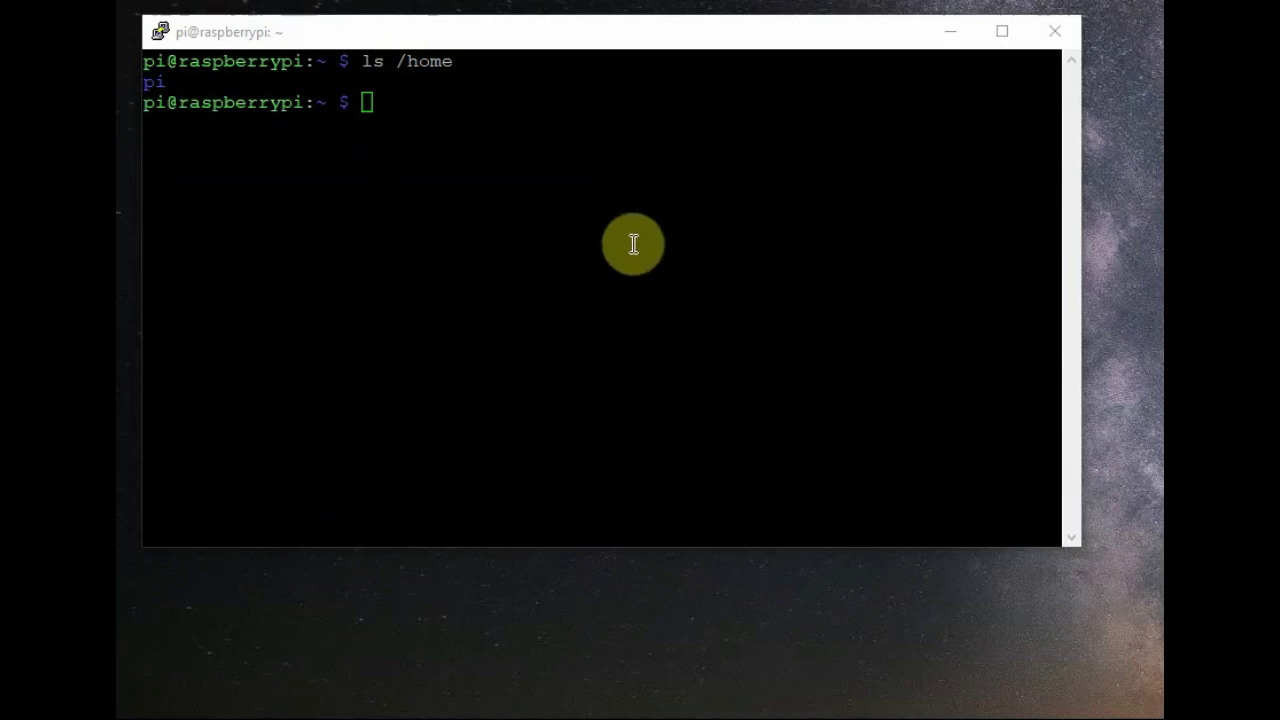
click(399, 122)
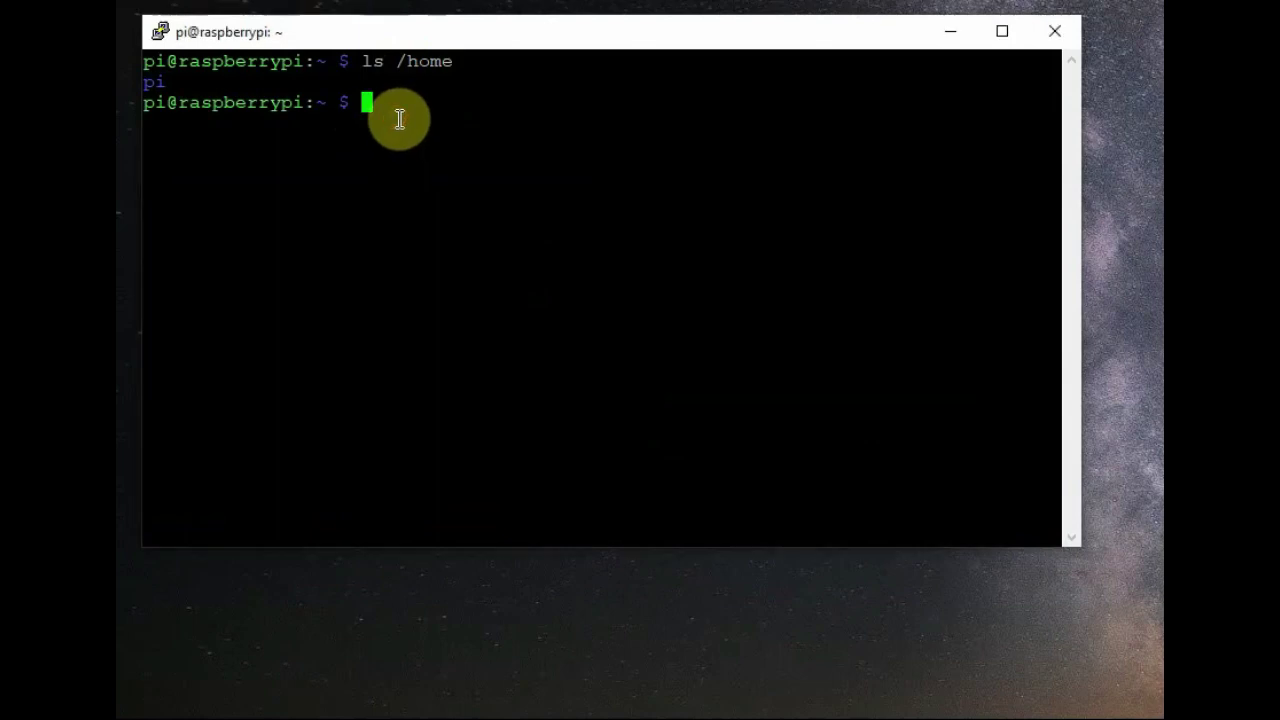
Create the new user with sudo adduser, set its password, leave details blank, and verify /home
text(sudo adduser)
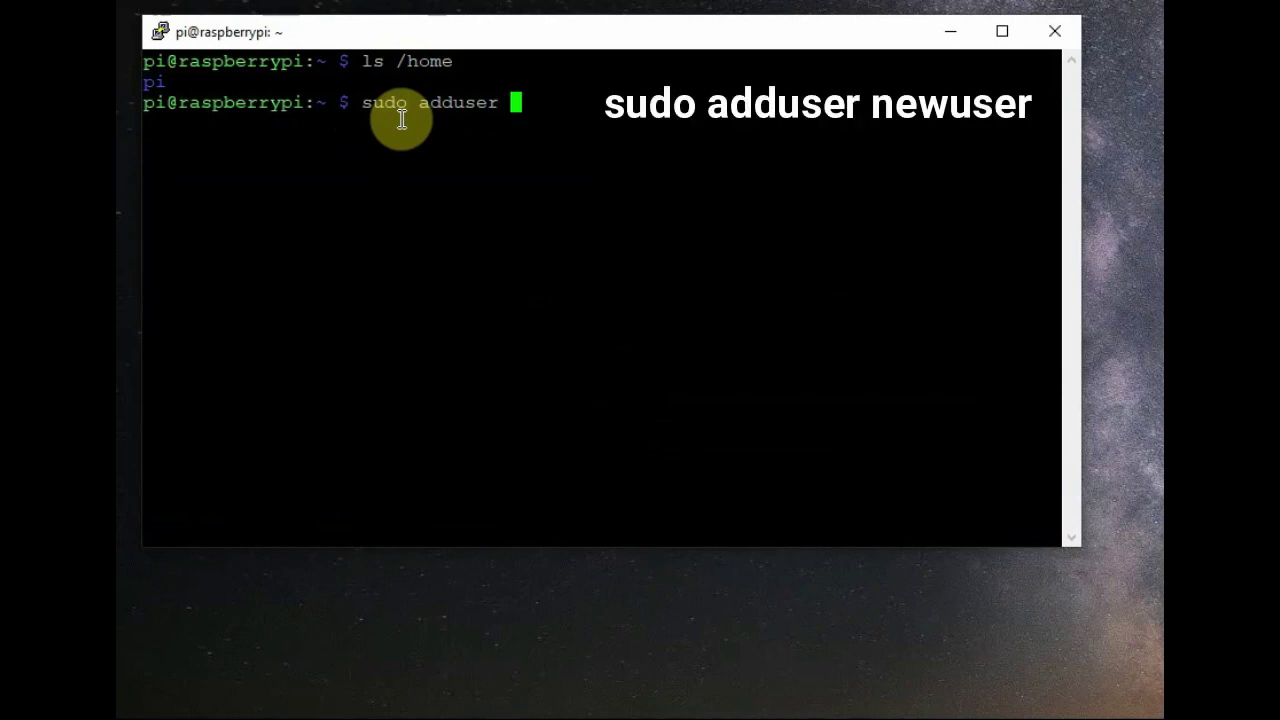
text( alselectro)
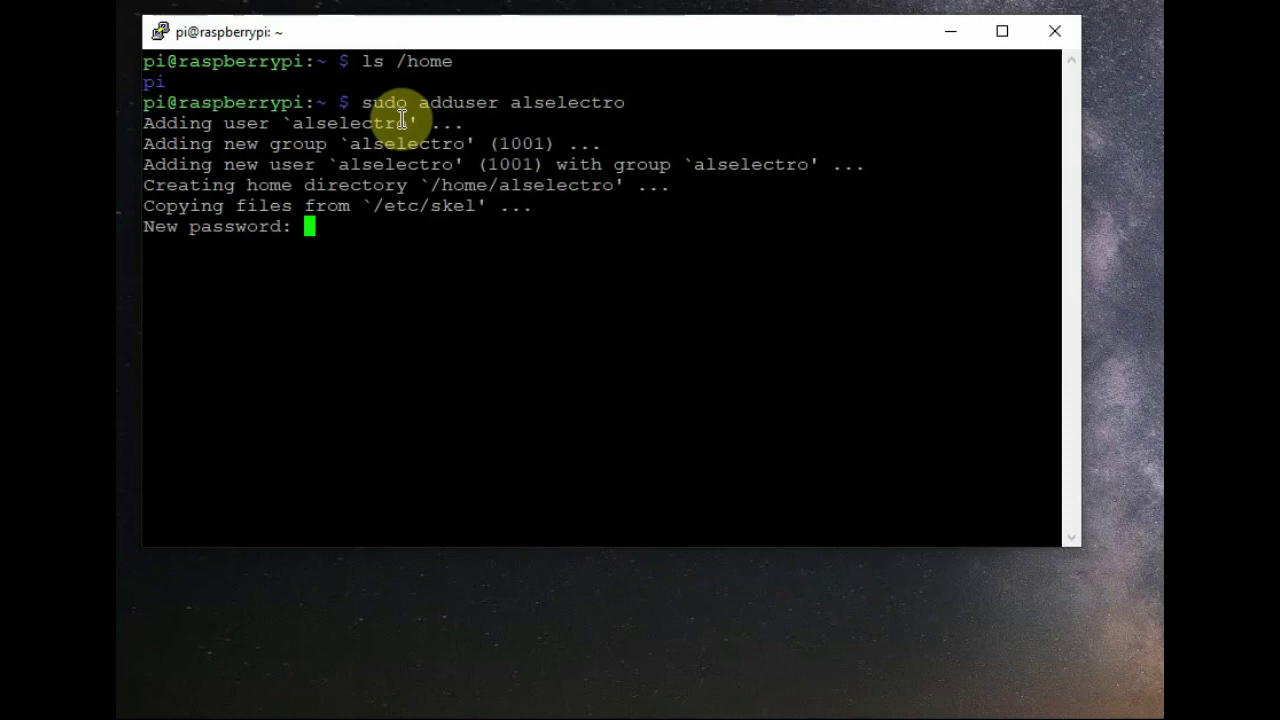
key(Return)
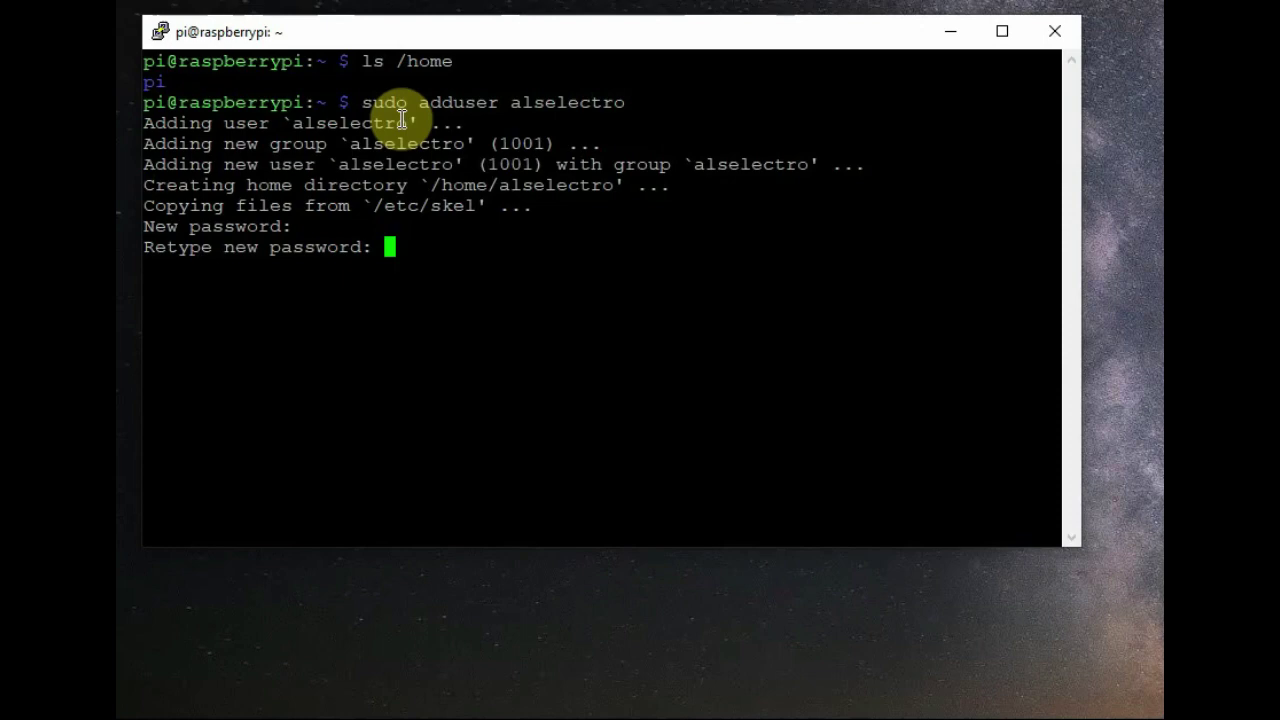
key(Return)
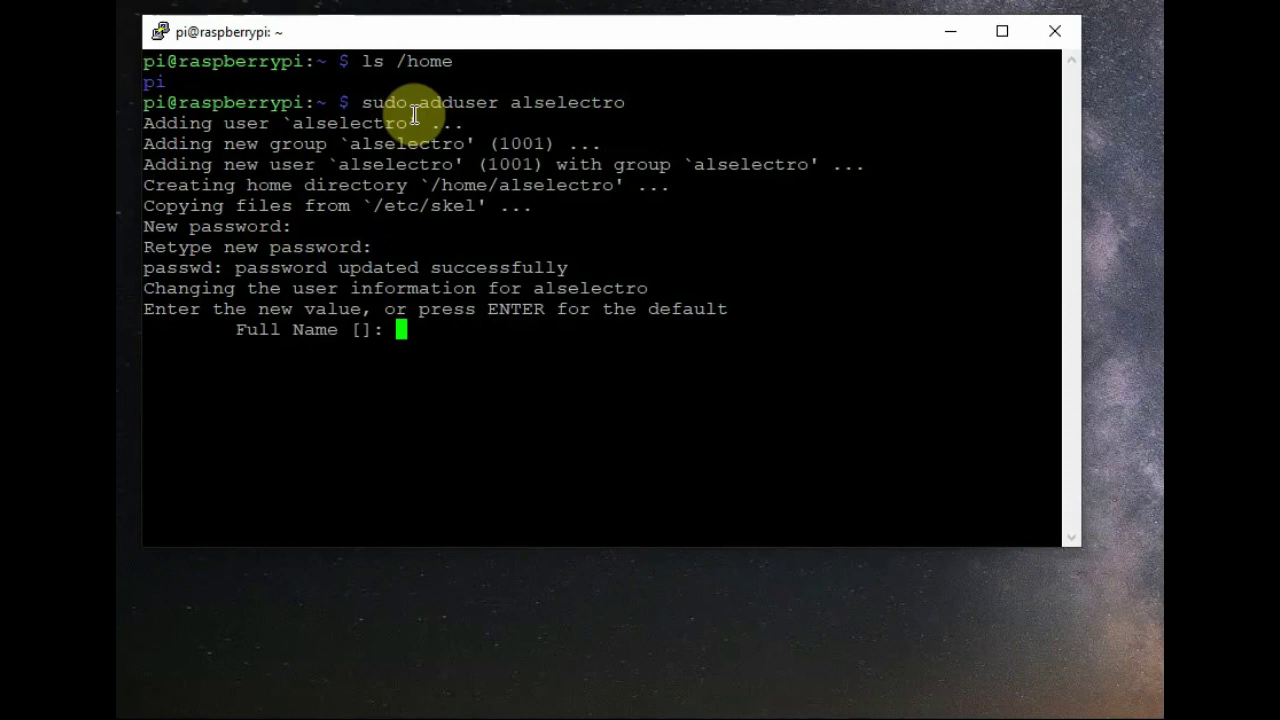
key(Return)
key(Return)
key(Return)
key(Return)
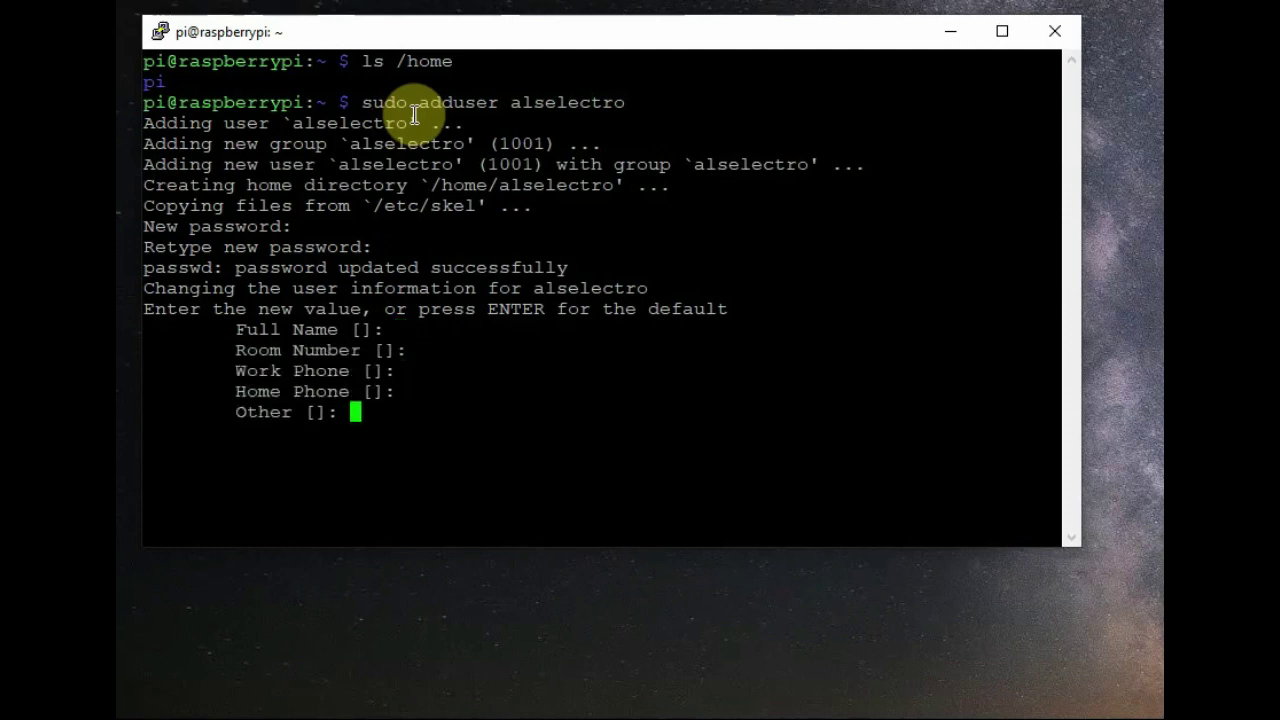
key(Return)
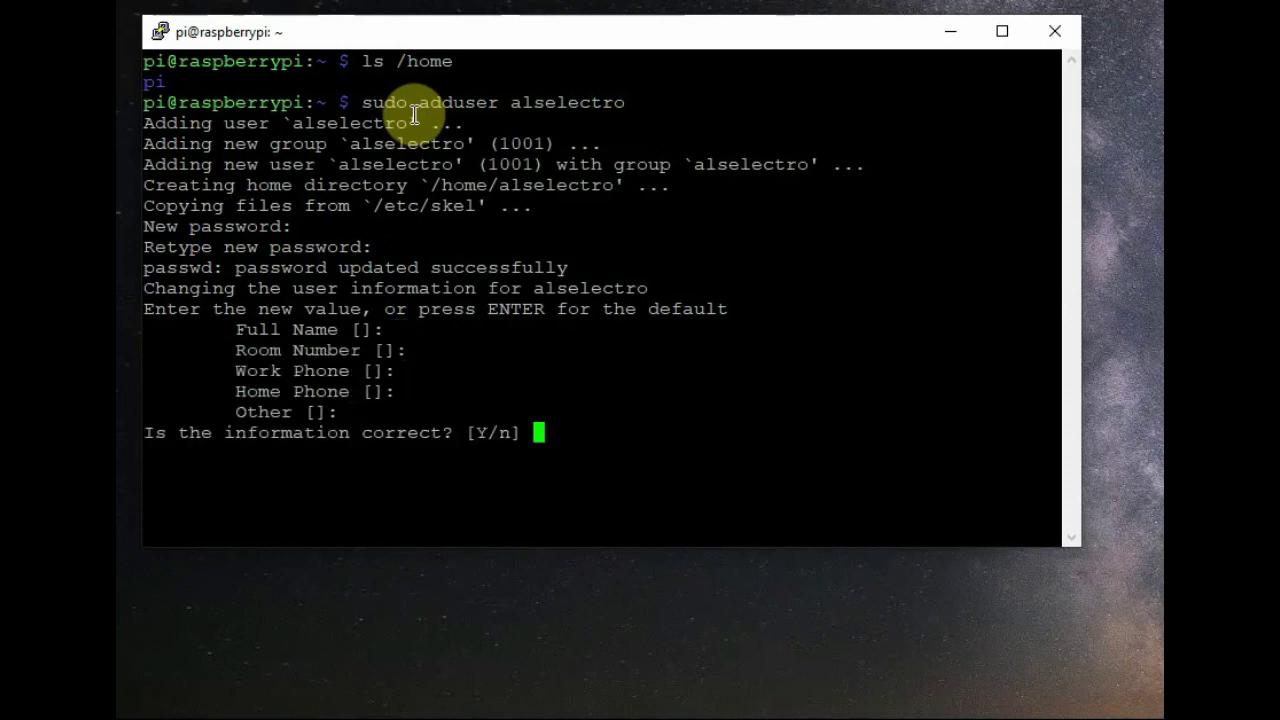
text(y)
key(Return)
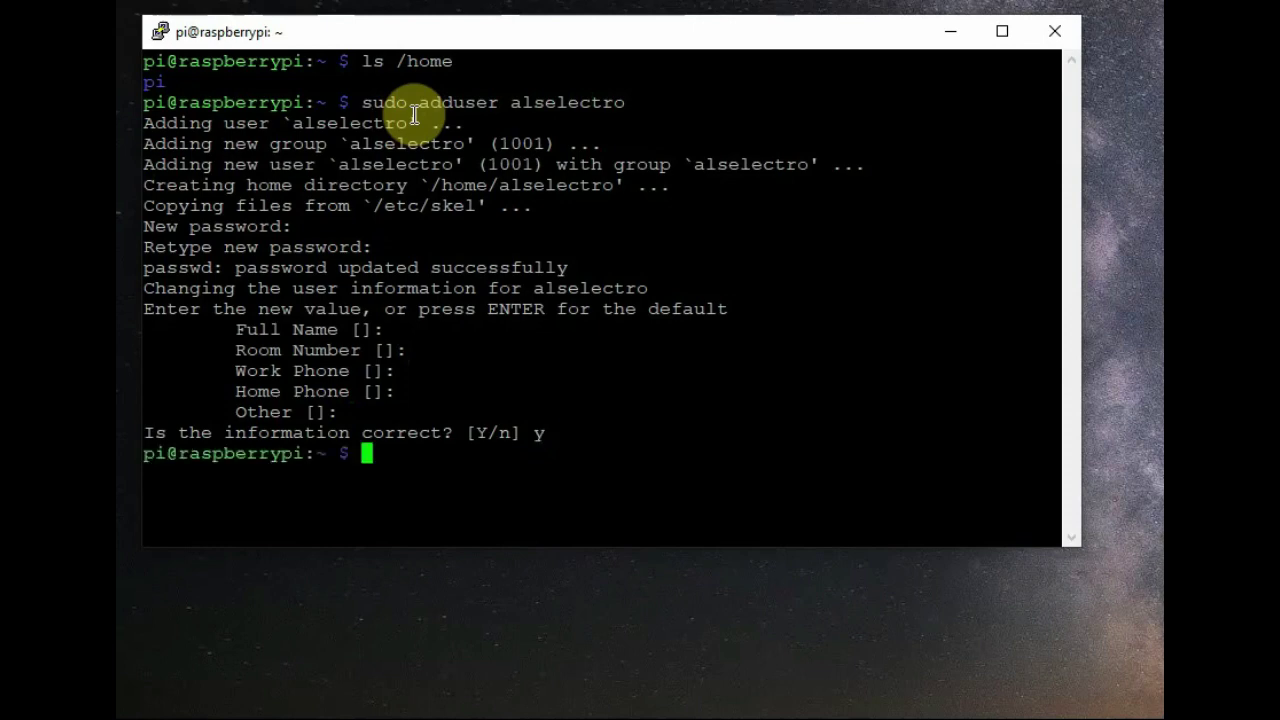
text(ls /home)
key(Return)
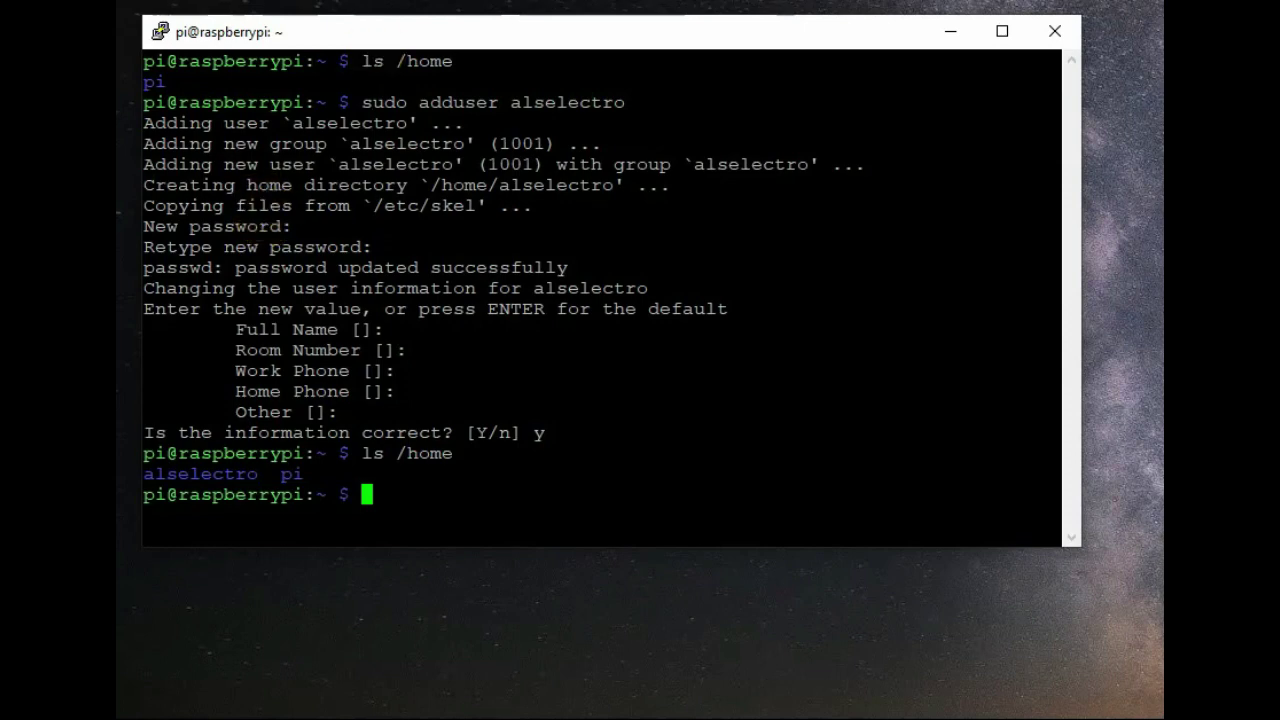
Add the new user to the sudo group with sudo adduser <user> sudo
key(alt+Tab)
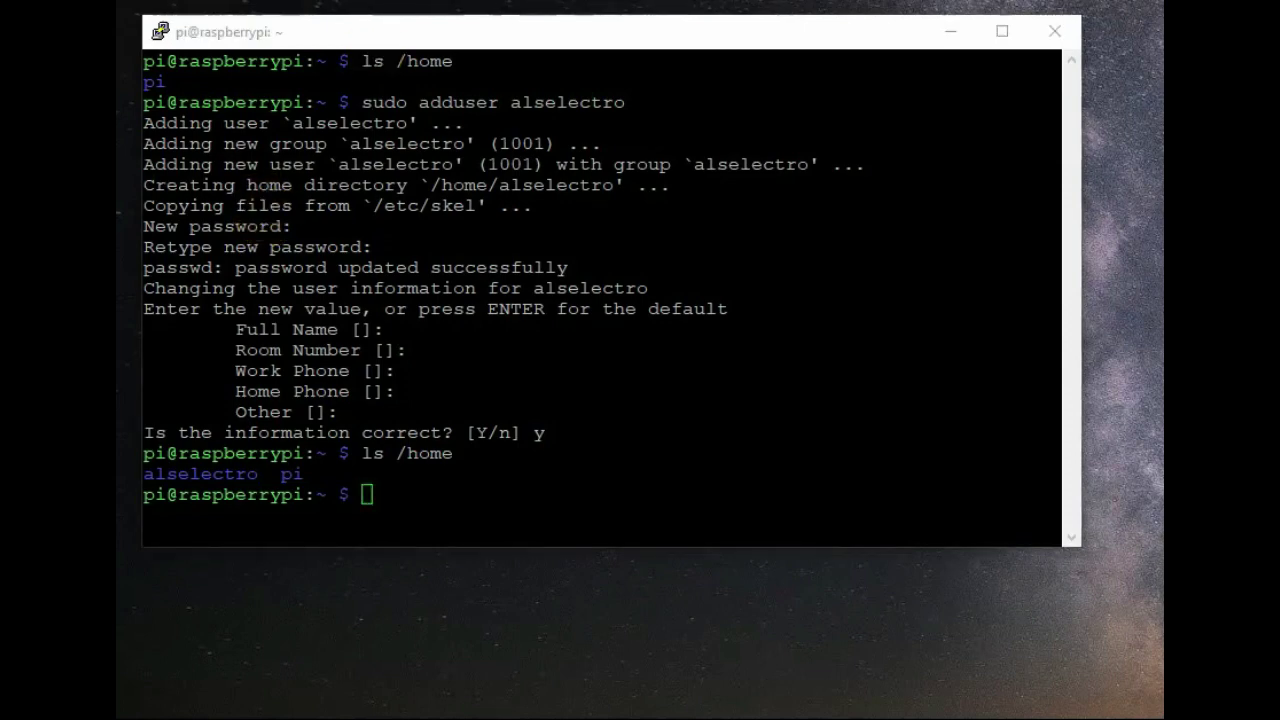
drag(258, 475, 135, 473)
click(482, 510)
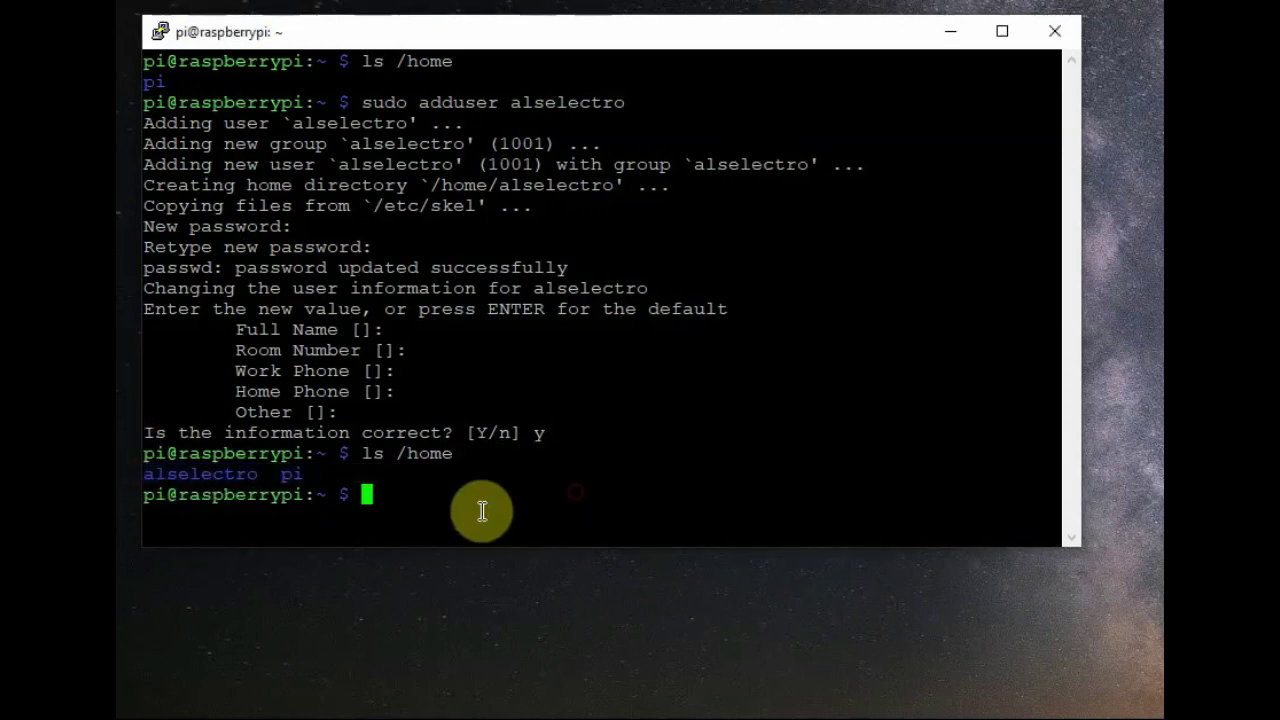
text(sudo)
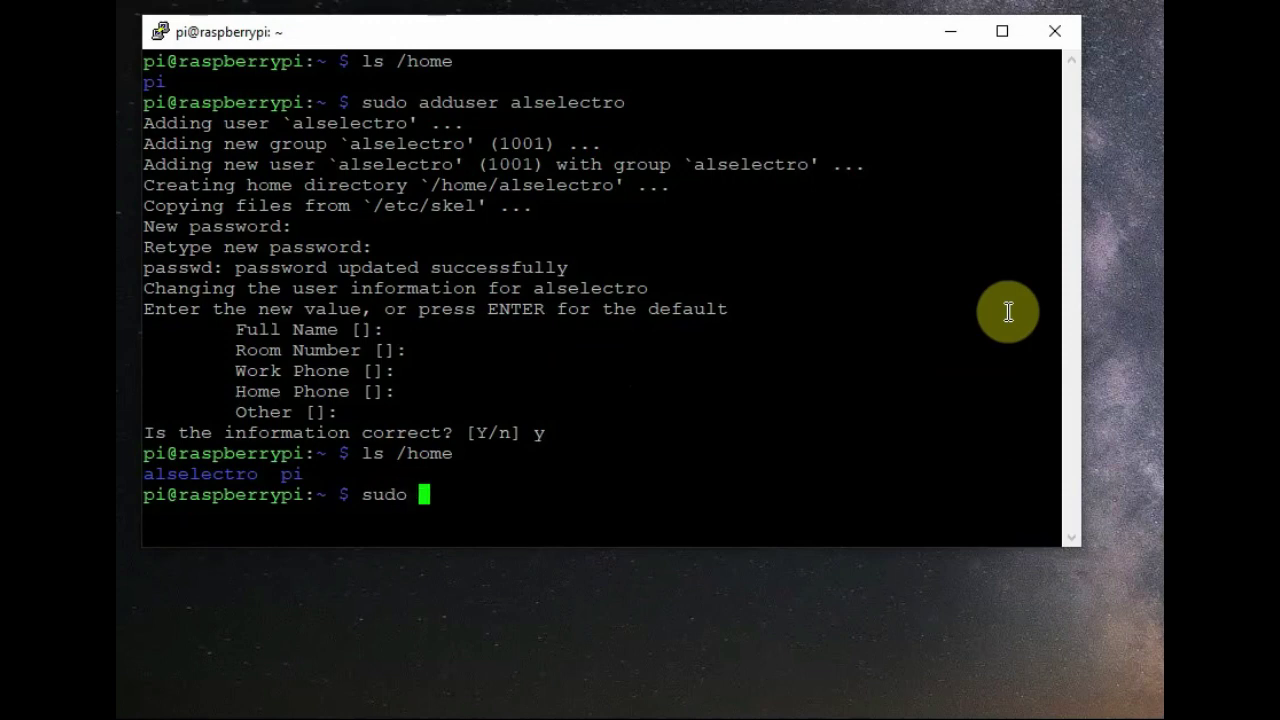
text( aa)
key(BackSpace)
text(dduser )
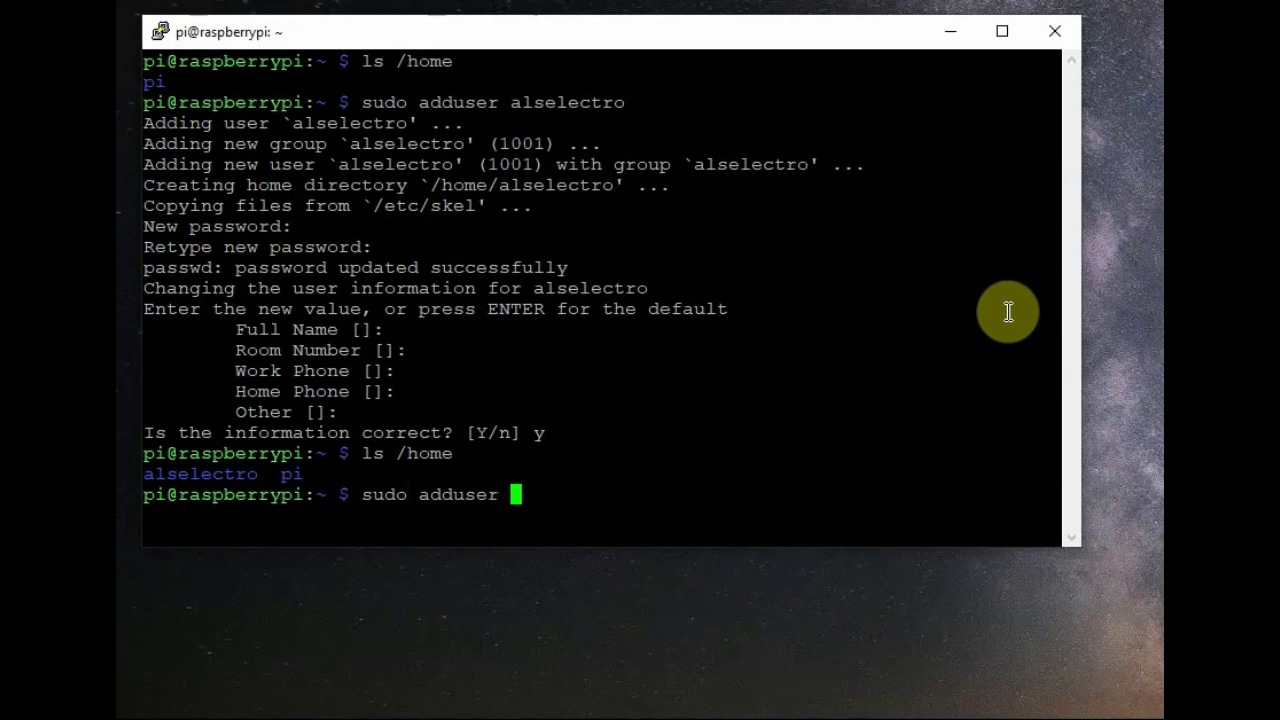
text(alselec)
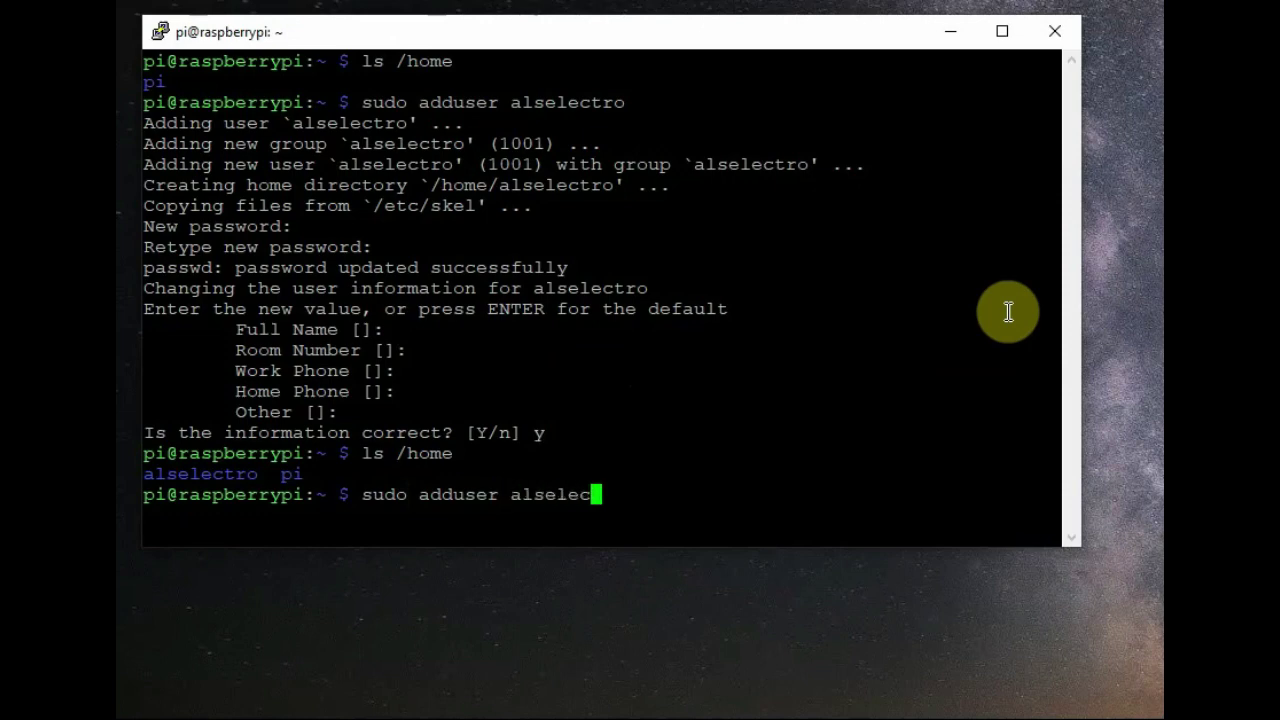
text(tro sudo)
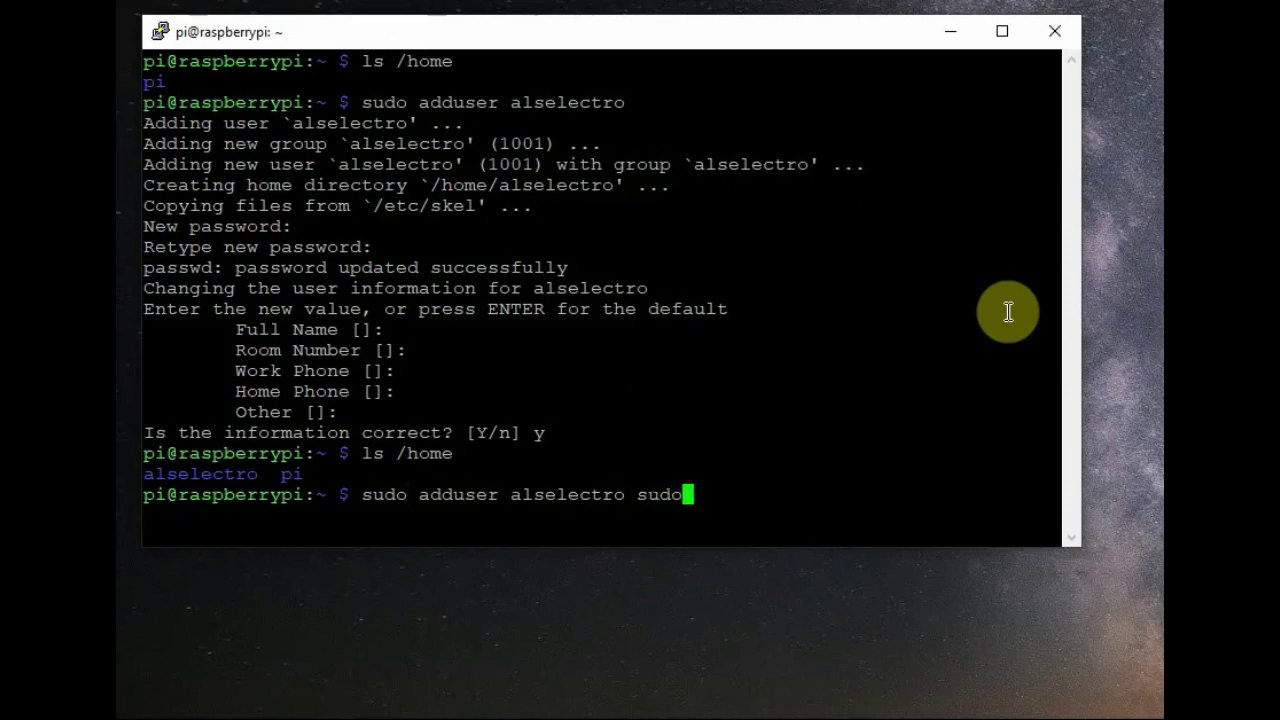
key(Return)
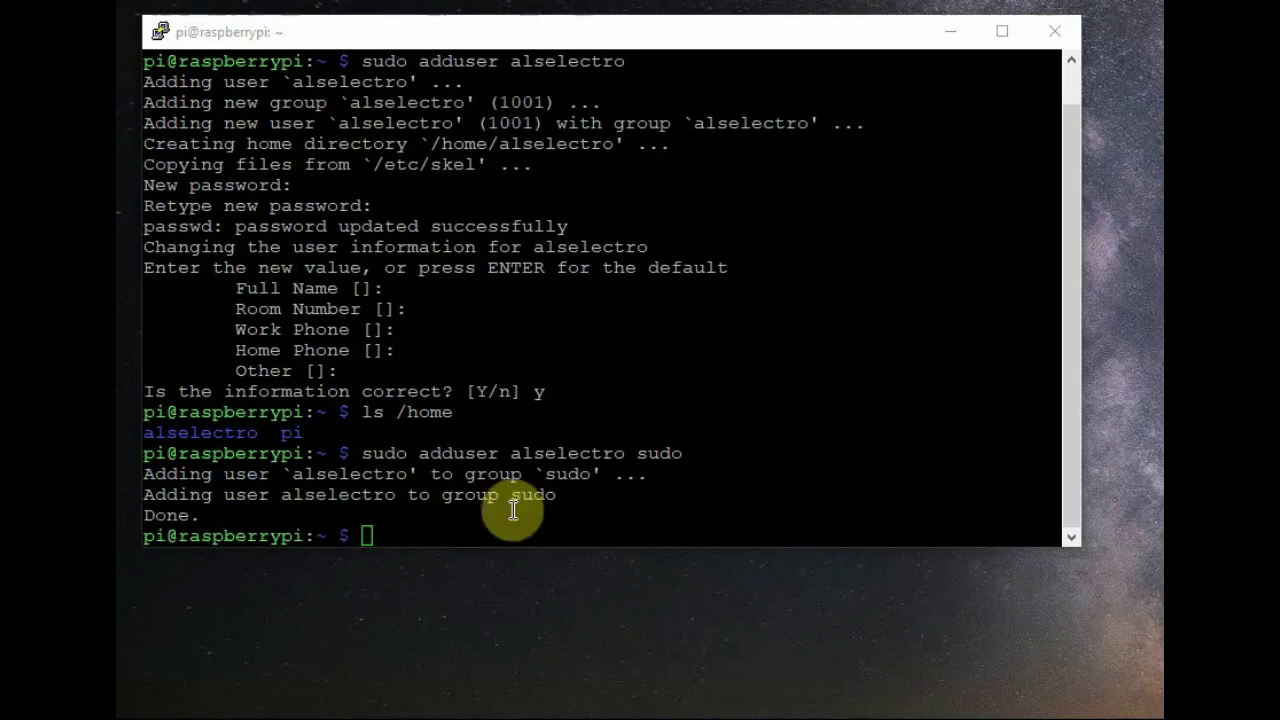
click(402, 530)
In sudo raspi-config, set System Options > S5 Boot / Auto Login to B3 Desktop, then Finish
text(clear)
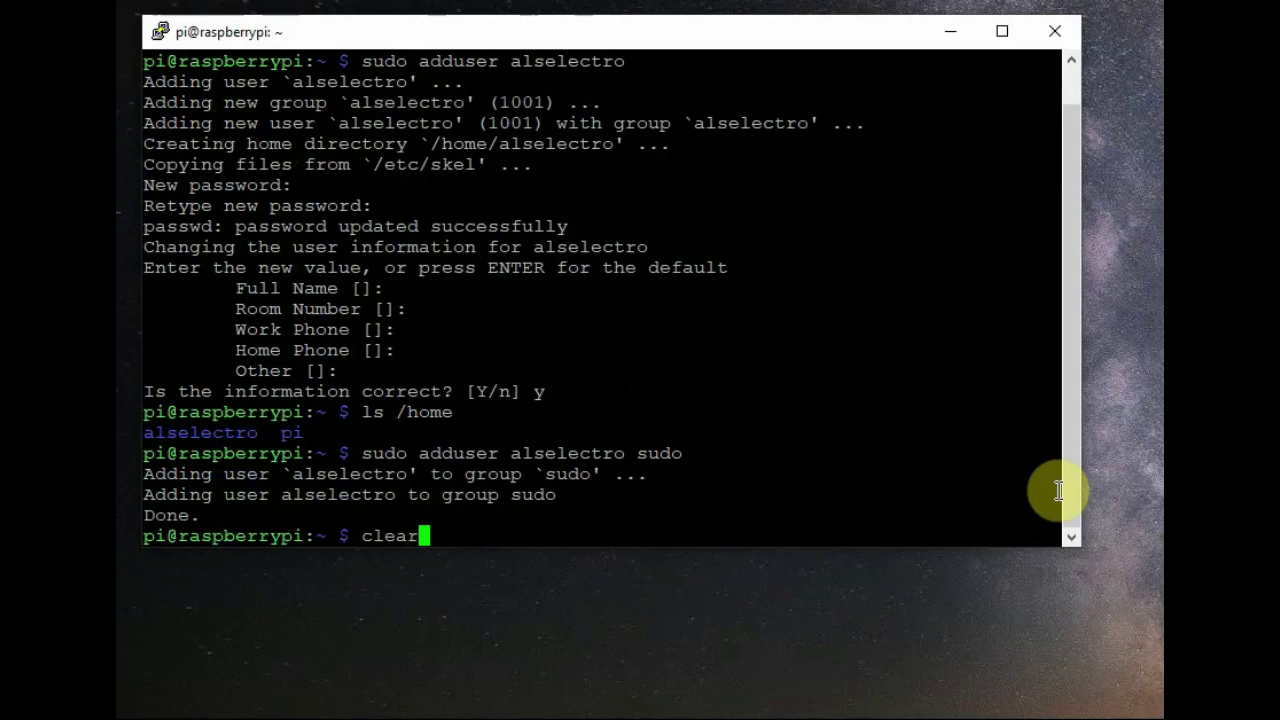
key(Return)
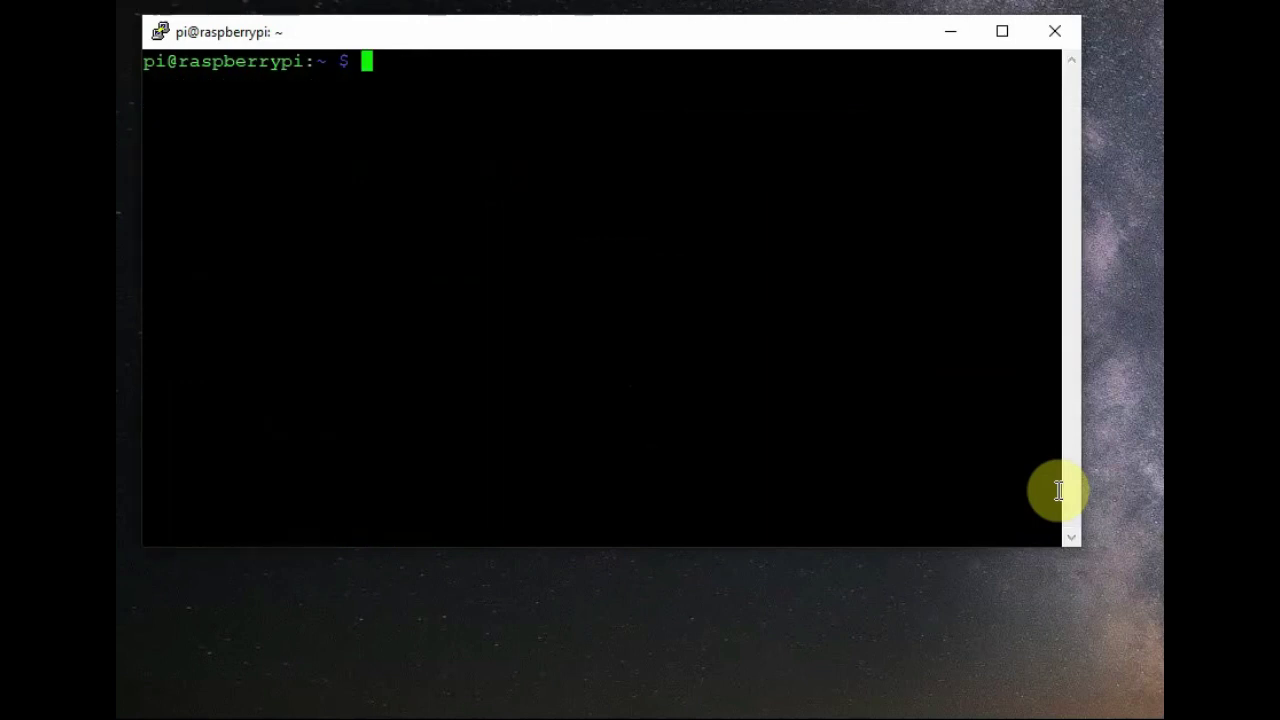
text(sudo )
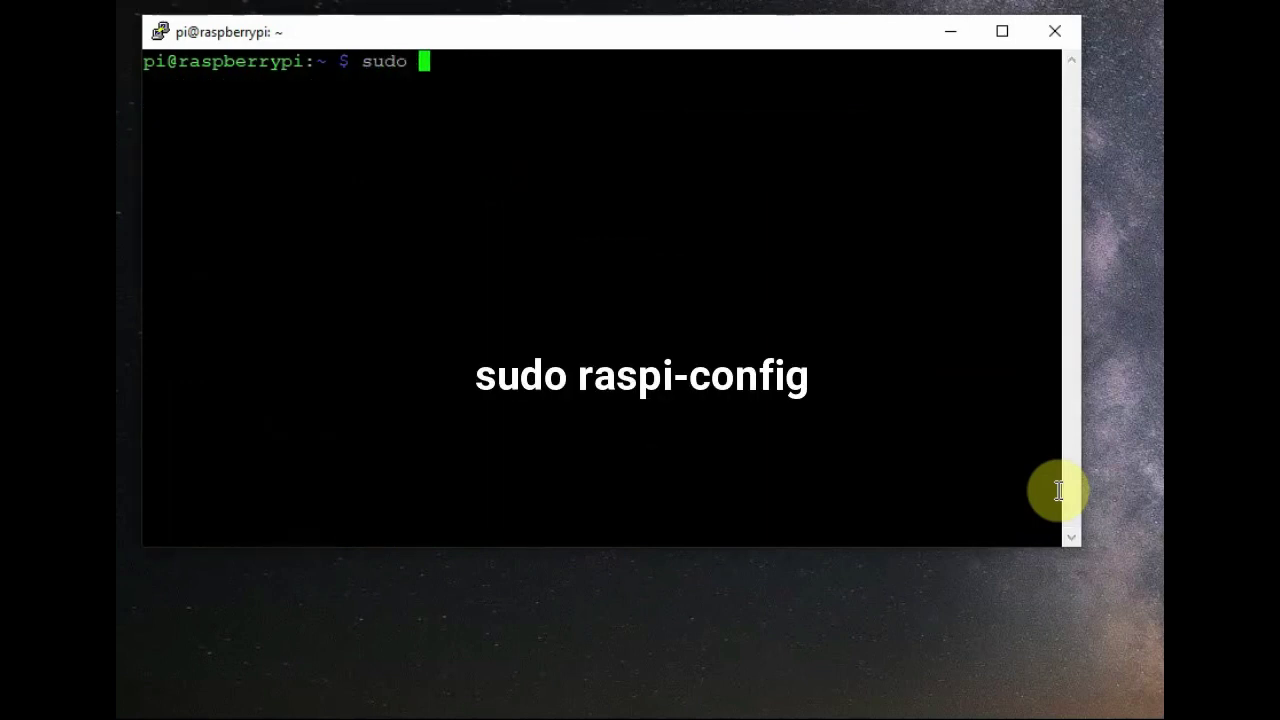
text(raspi)
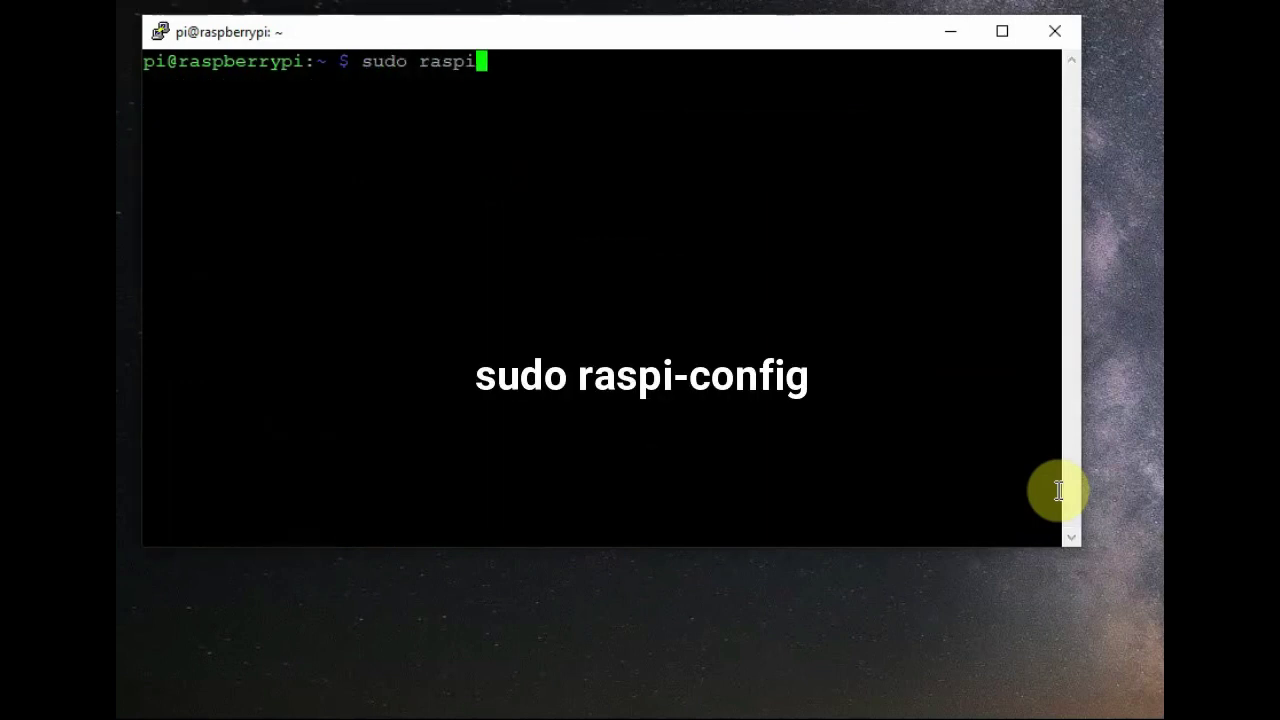
text(-con)
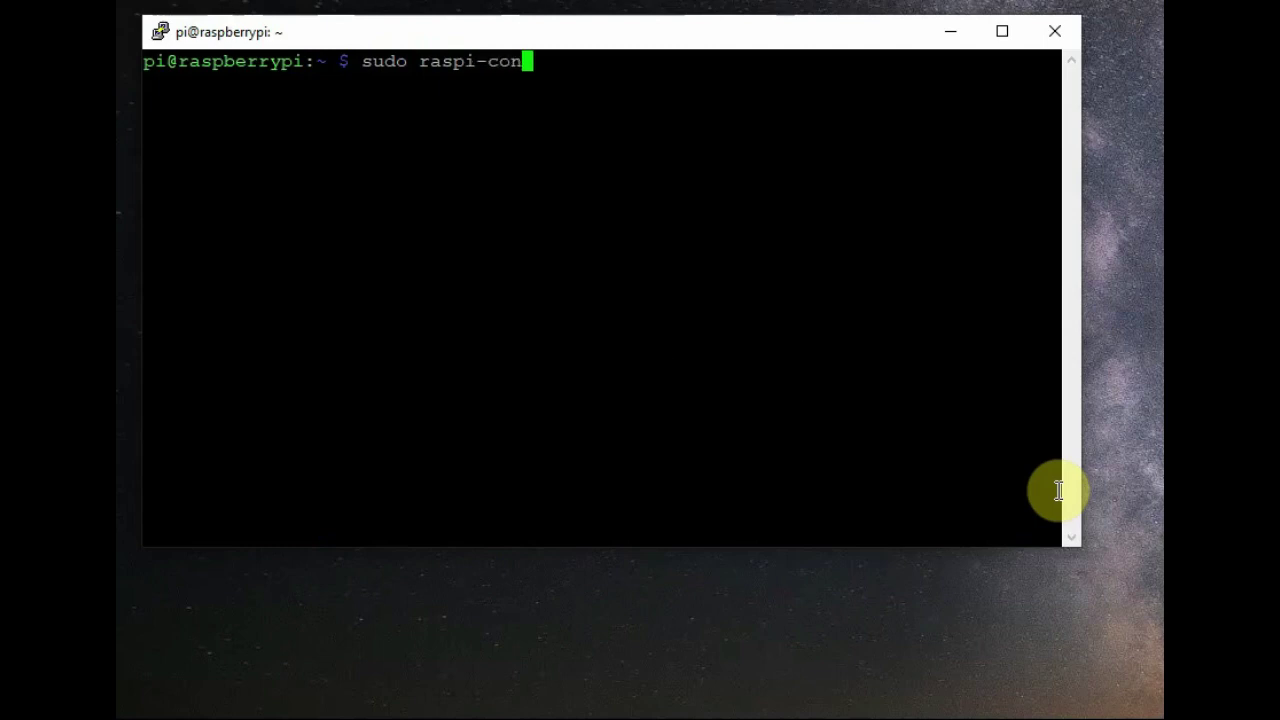
text(fig)
key(Return)
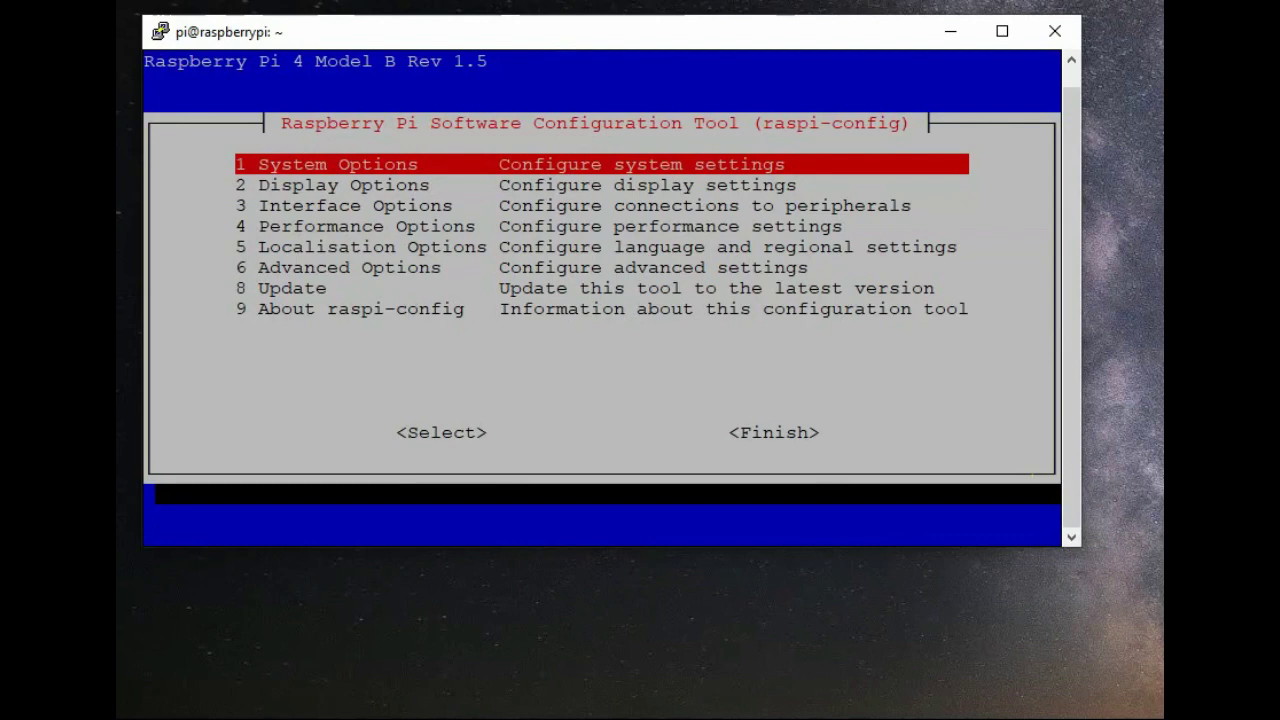
key(Return)
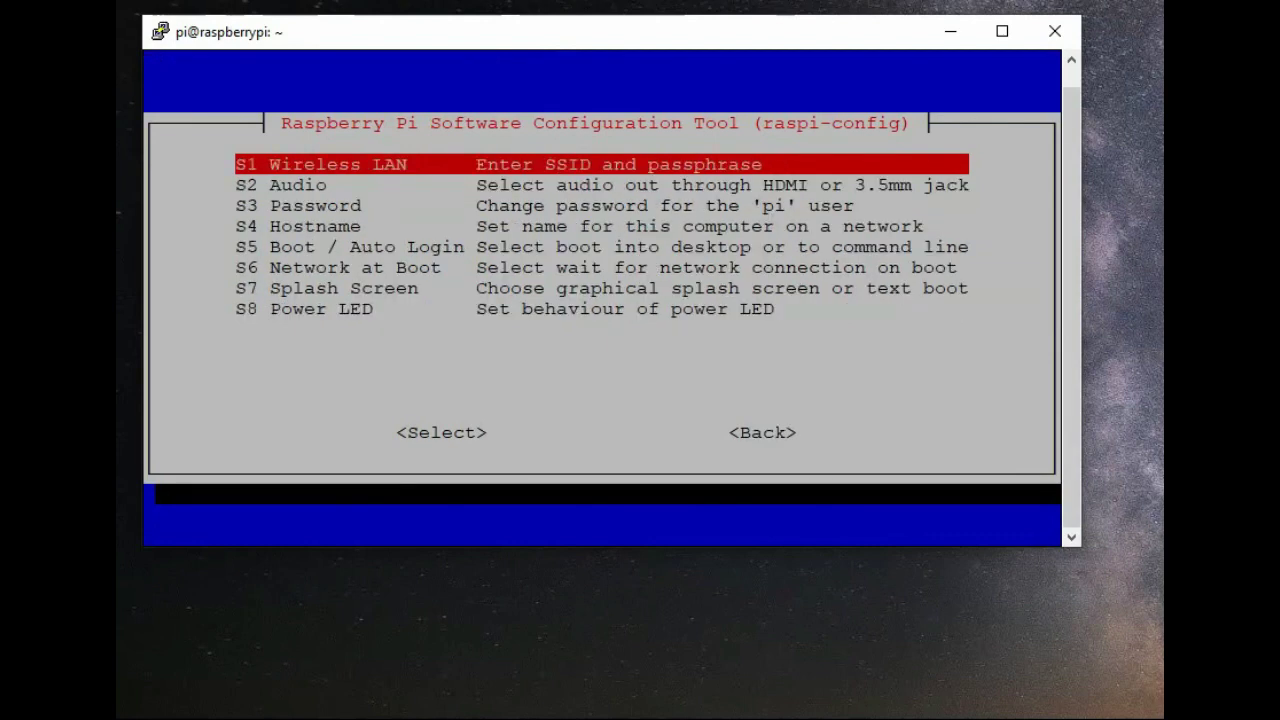
key(Down)
key(Down)
key(Down)
key(Down)
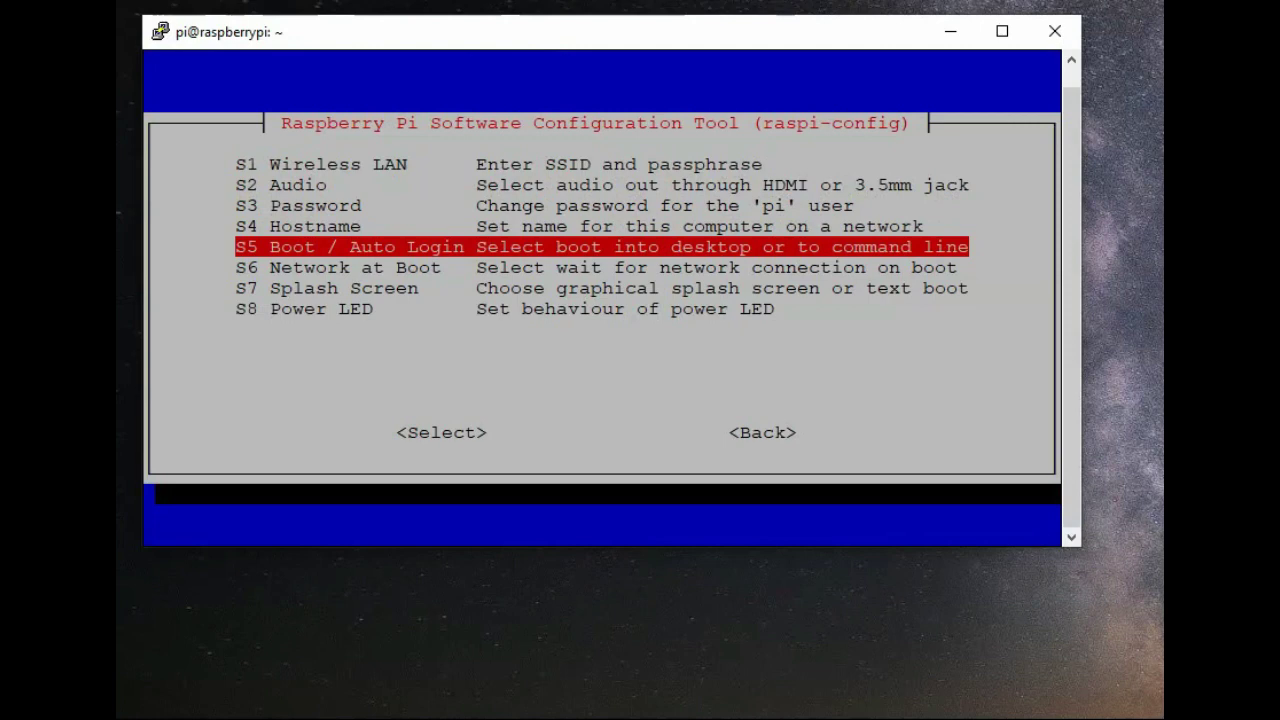
key(Return)
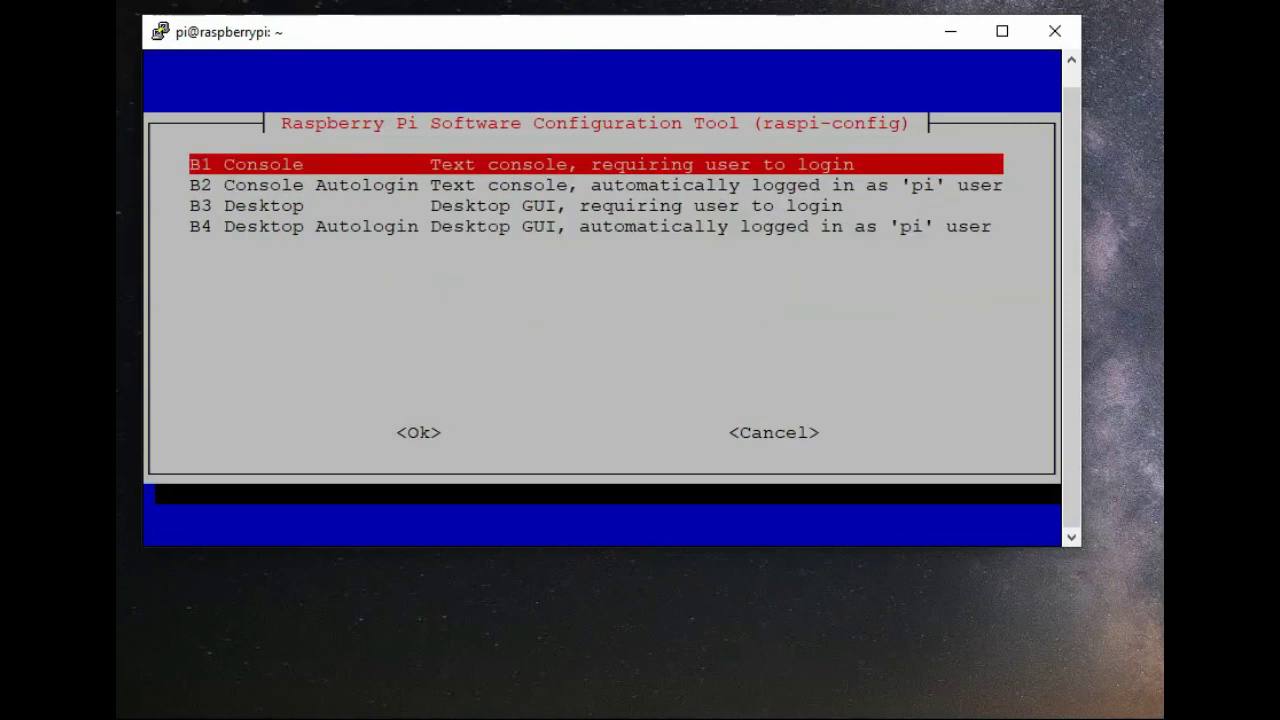
key(Down)
key(Down)
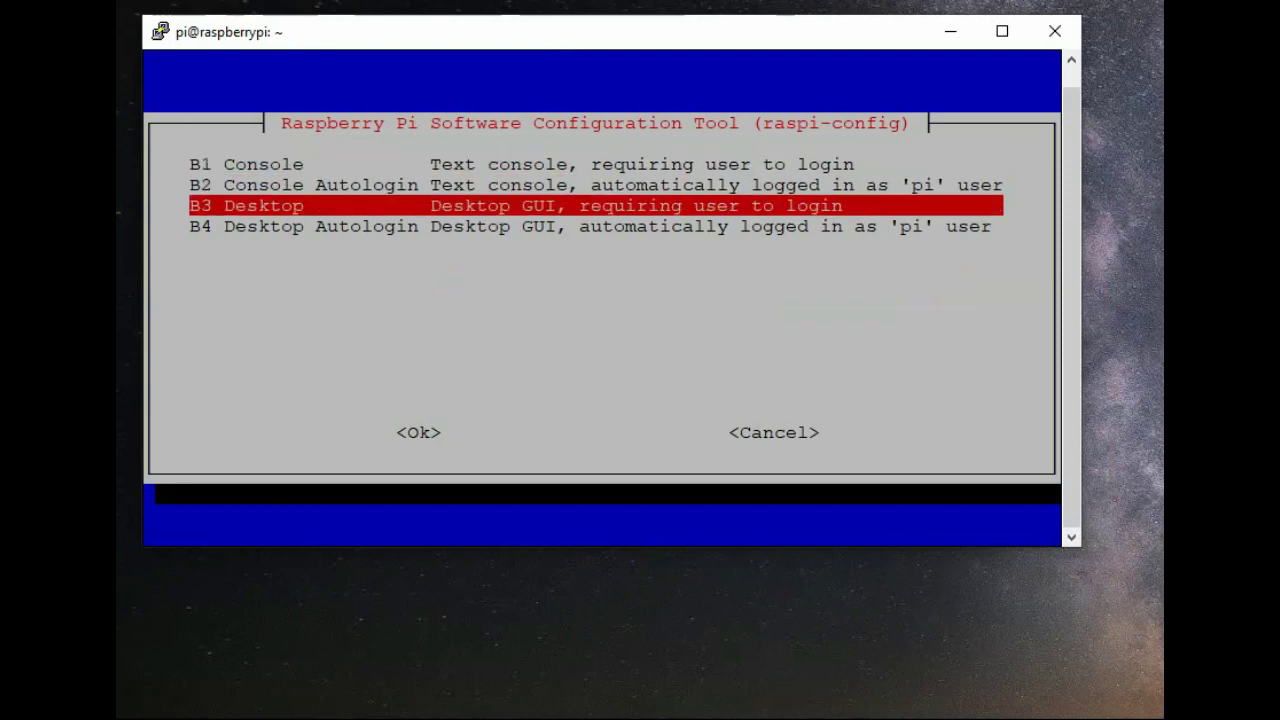
key(Return)
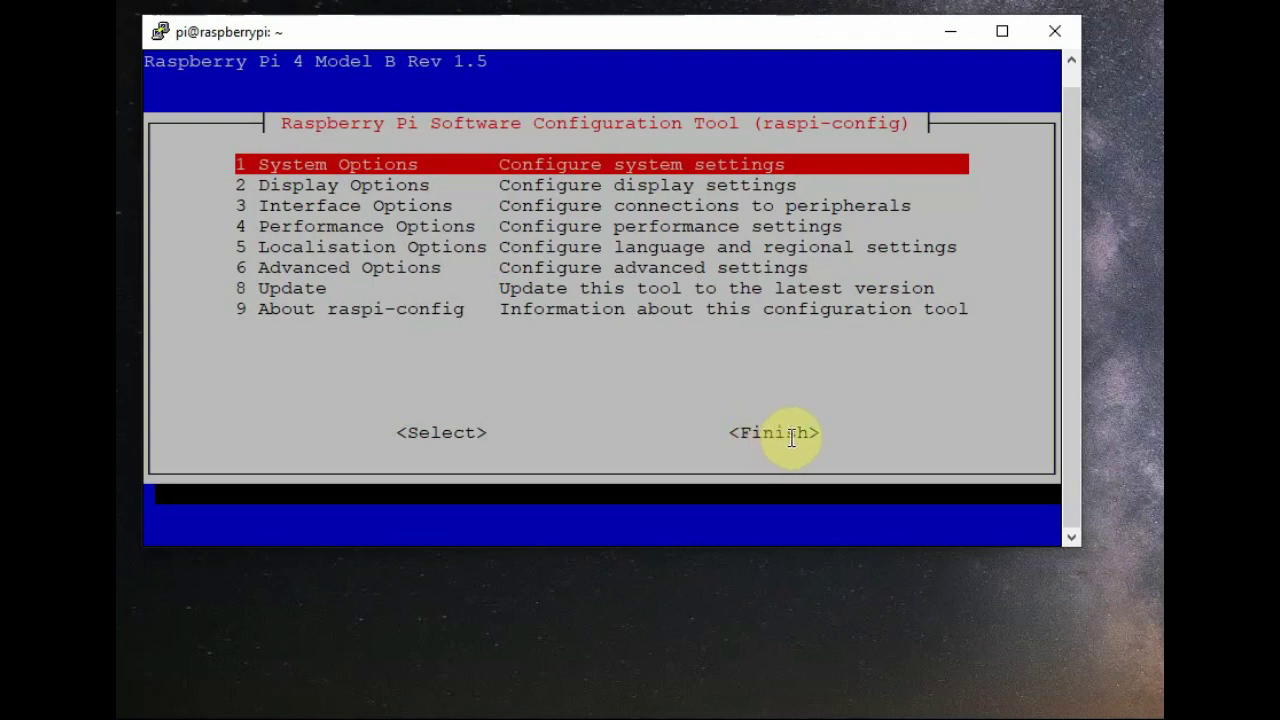
key(Tab)
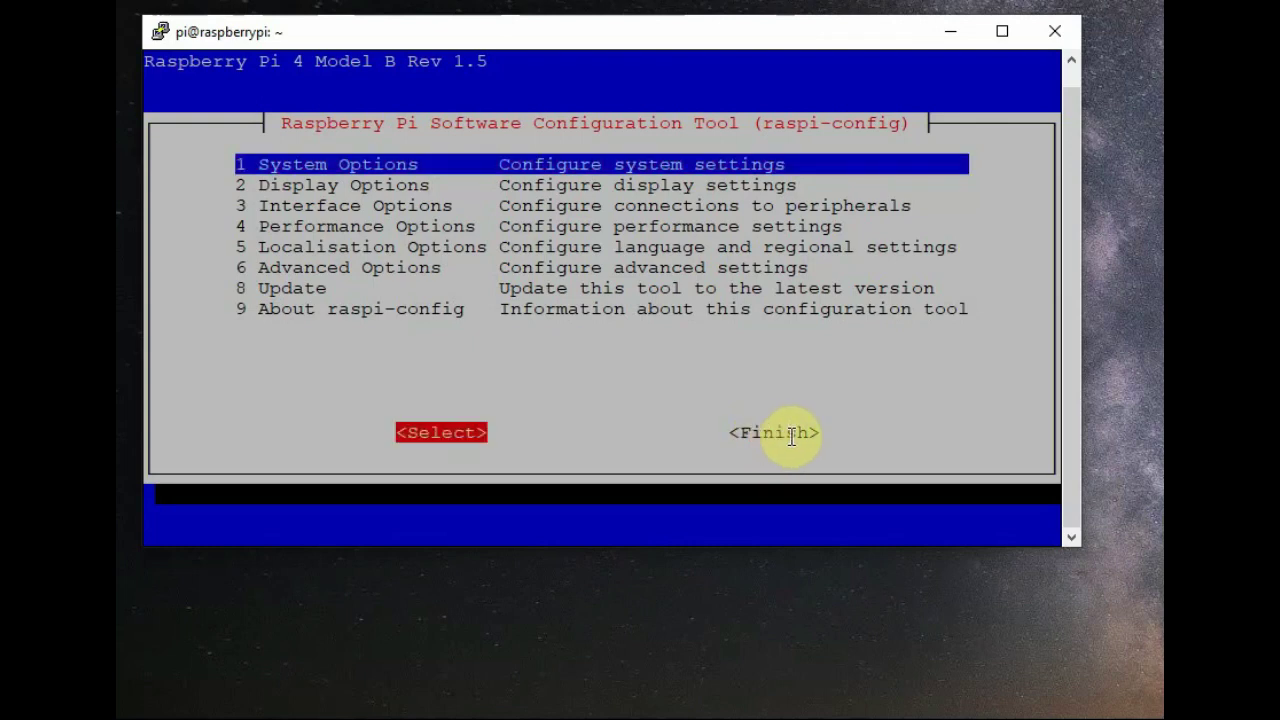
key(Tab)
key(Return)
key(Return)
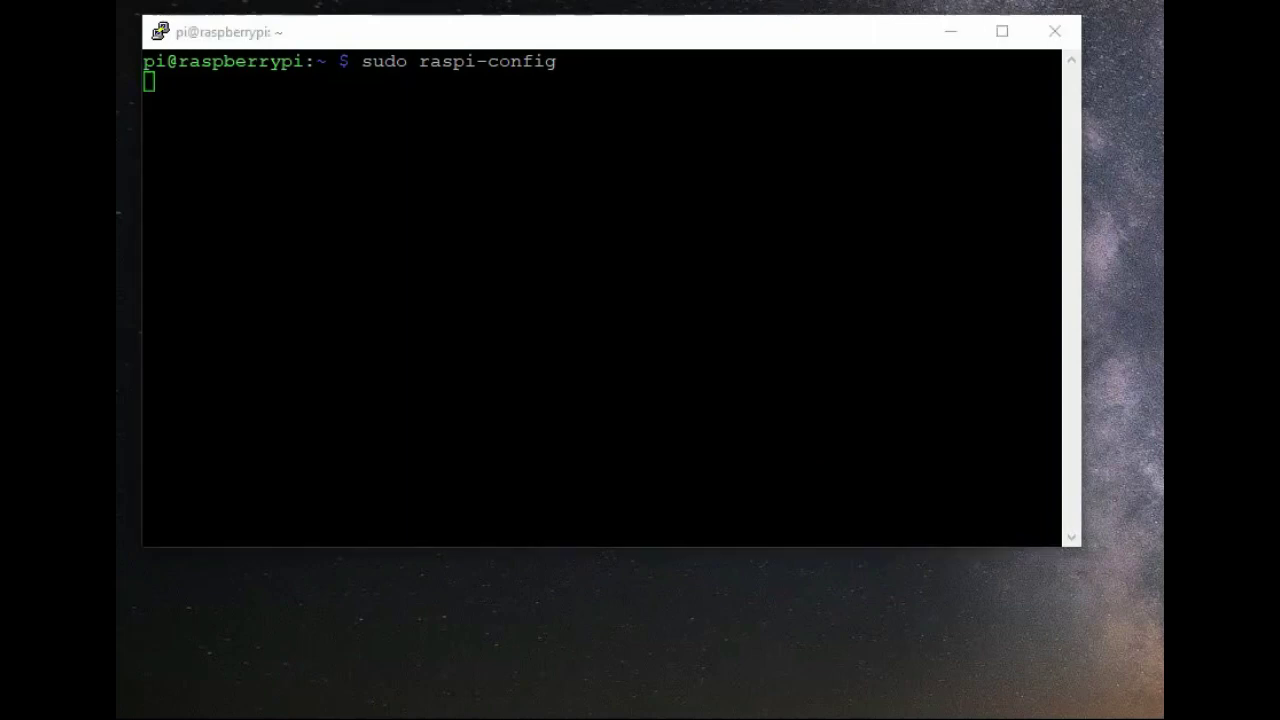
Close the old pi session and start a new PuTTY session to host raspberrypi
click(160, 33)
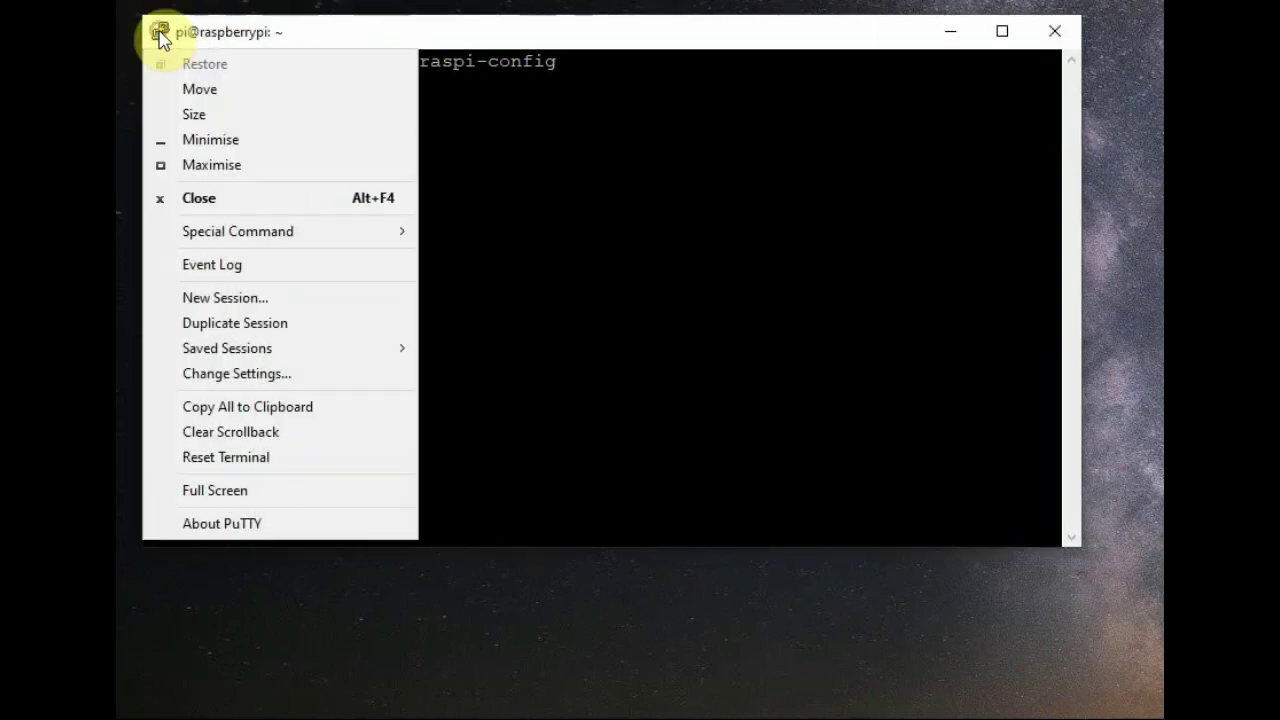
click(215, 297)
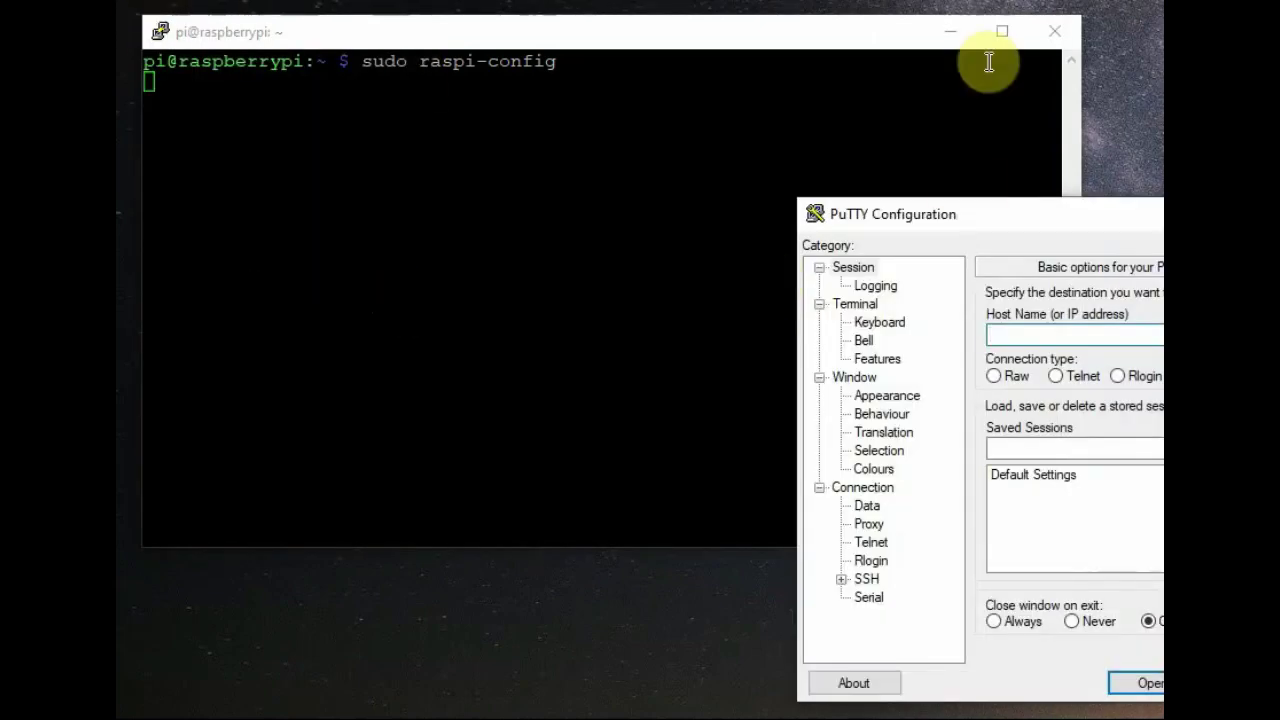
click(1054, 31)
click(1080, 520)
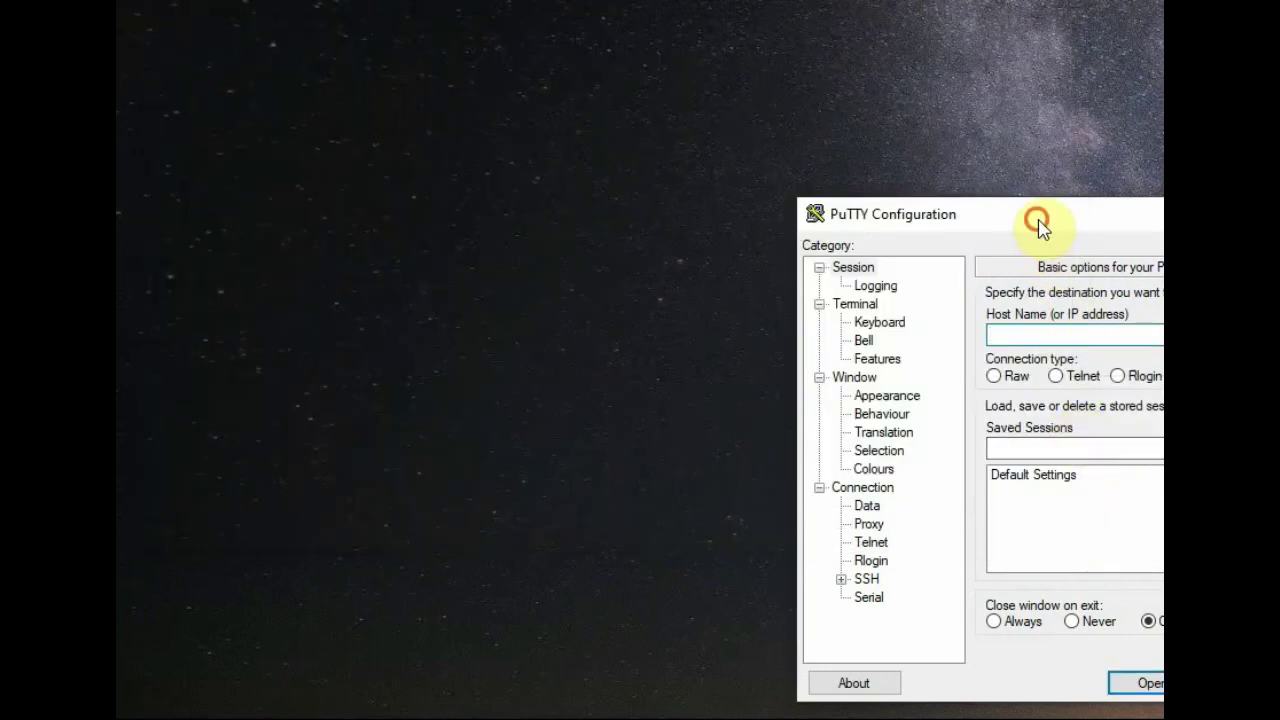
drag(1034, 220, 486, 86)
text(raspberrypi)
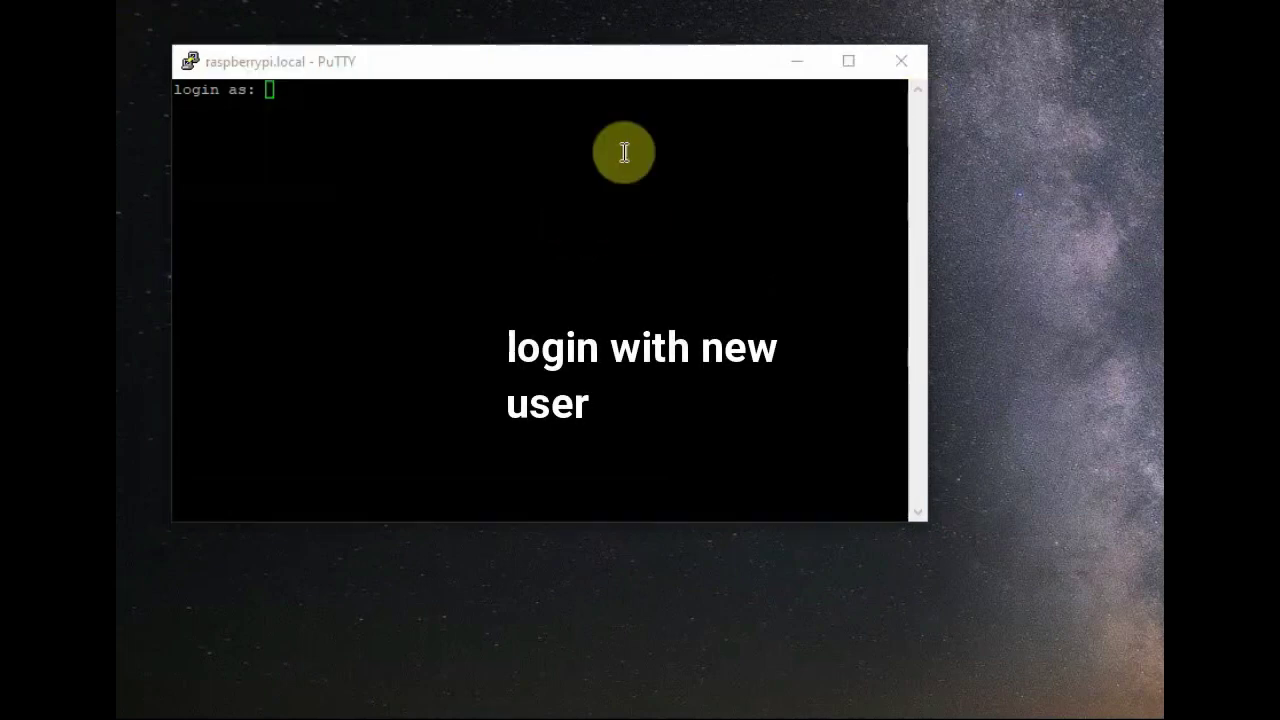
Log in to the Pi with the new user's name and password
click(431, 131)
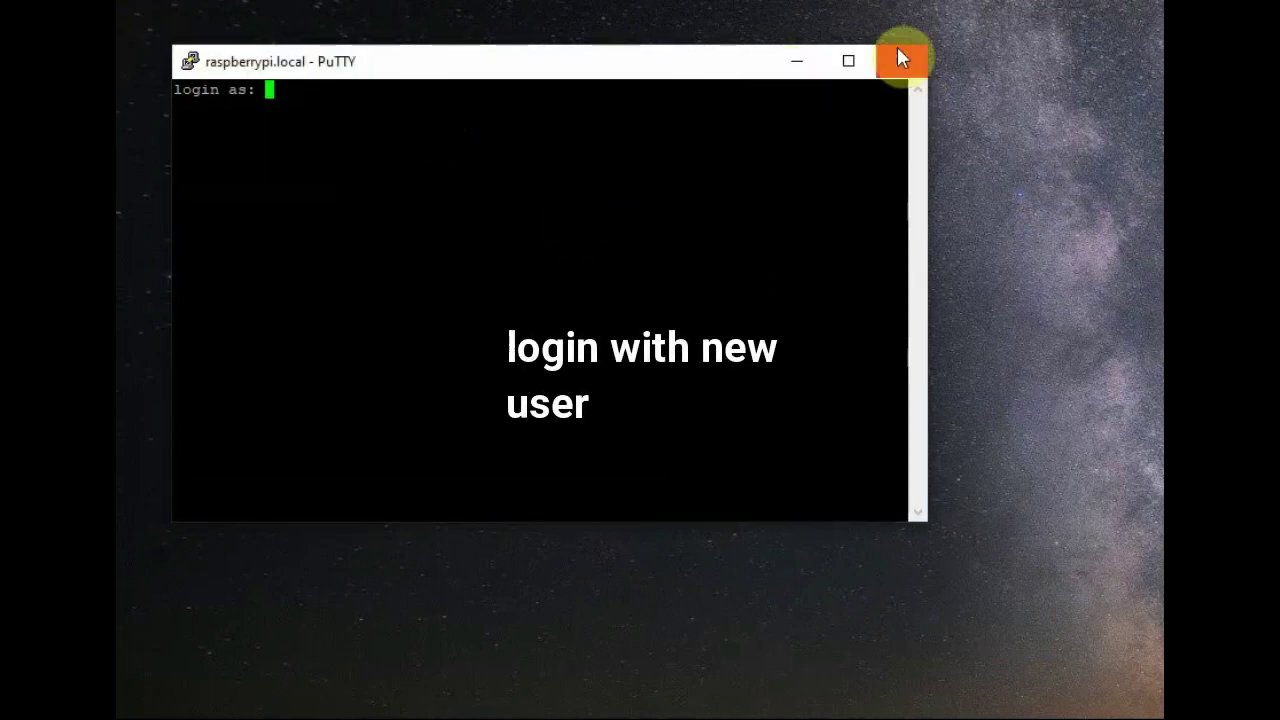
text(alselectr)
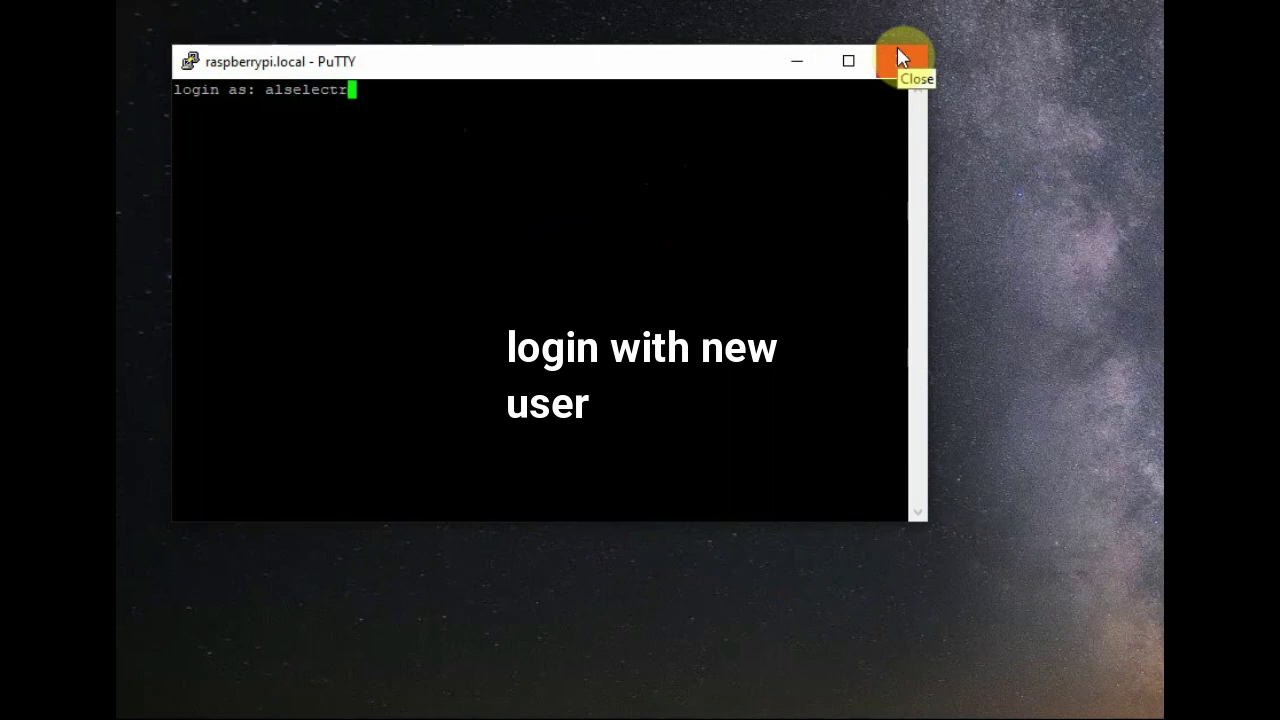
text(o)
key(Return)
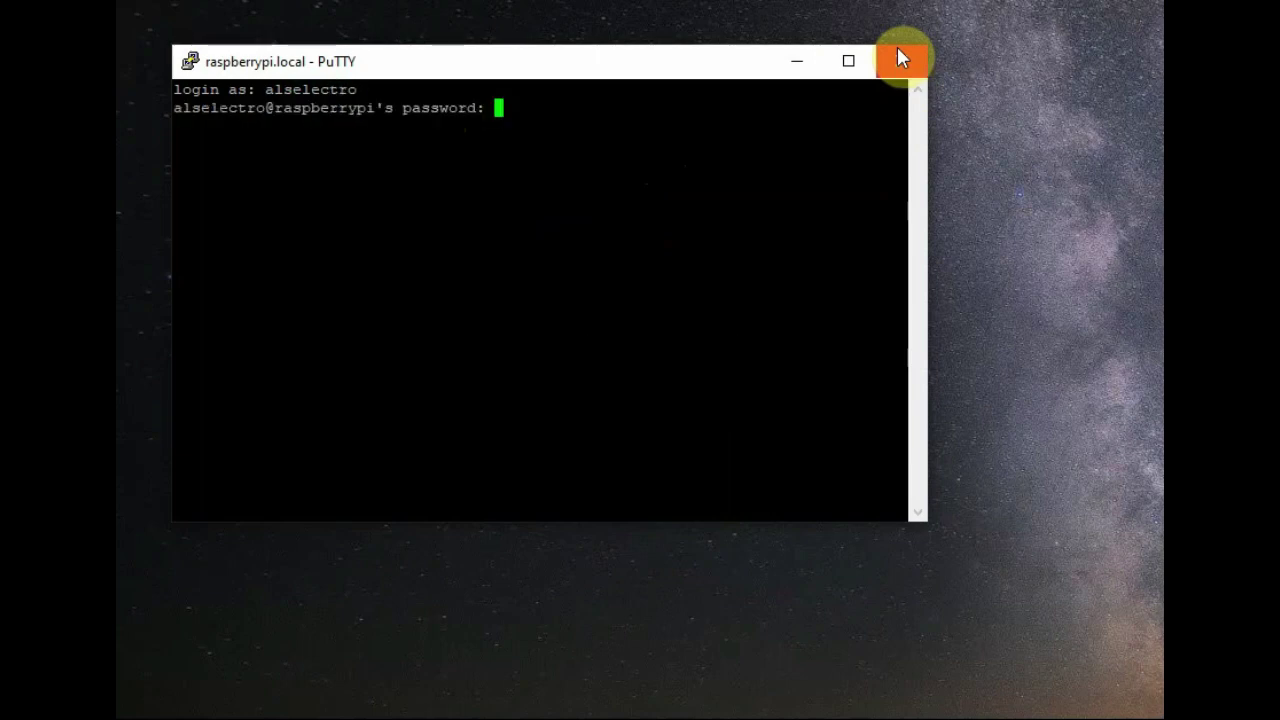
key(Return)
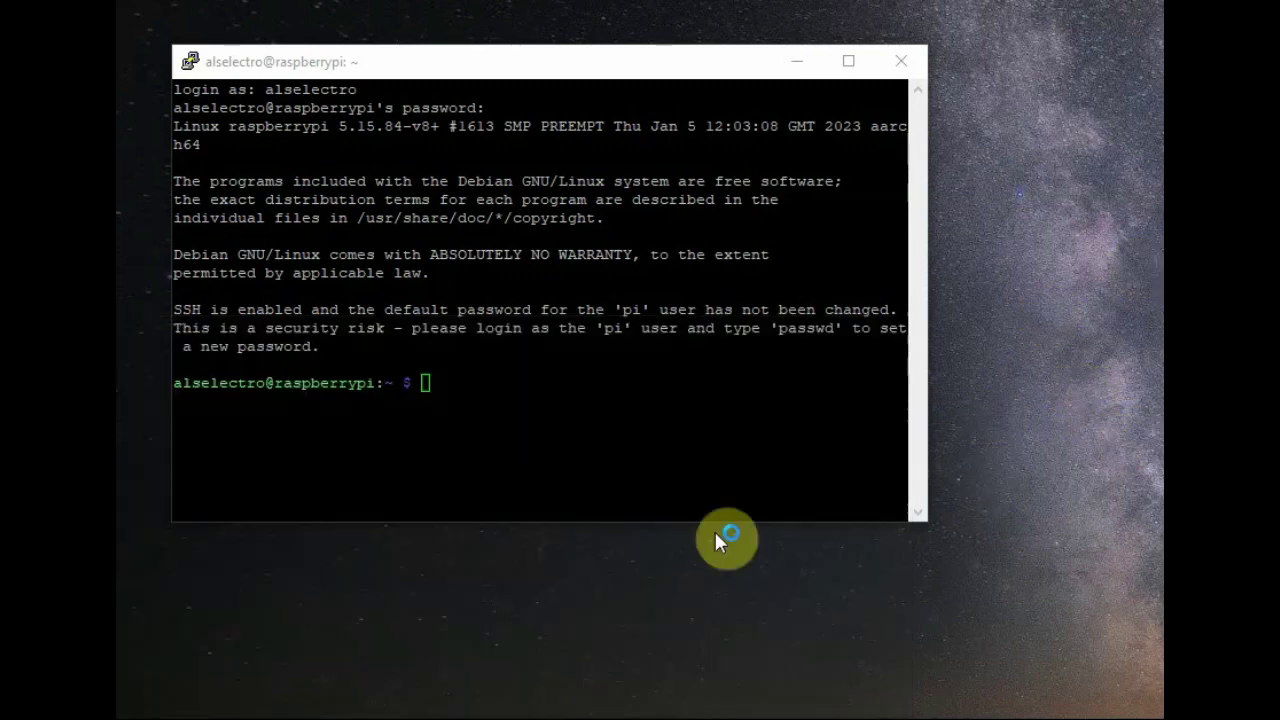
click(705, 522)
Connect Remote Desktop to raspberrypi and accept the remote computer's certificate
drag(1034, 86, 687, 140)
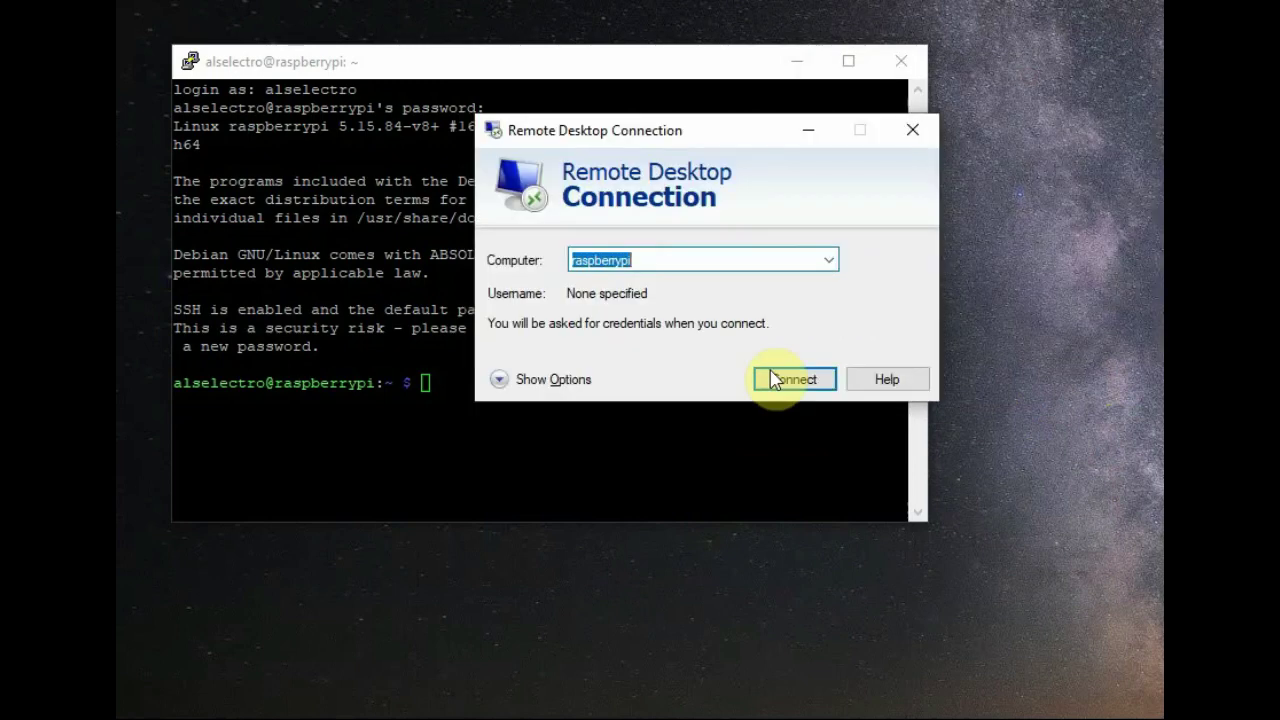
click(790, 380)
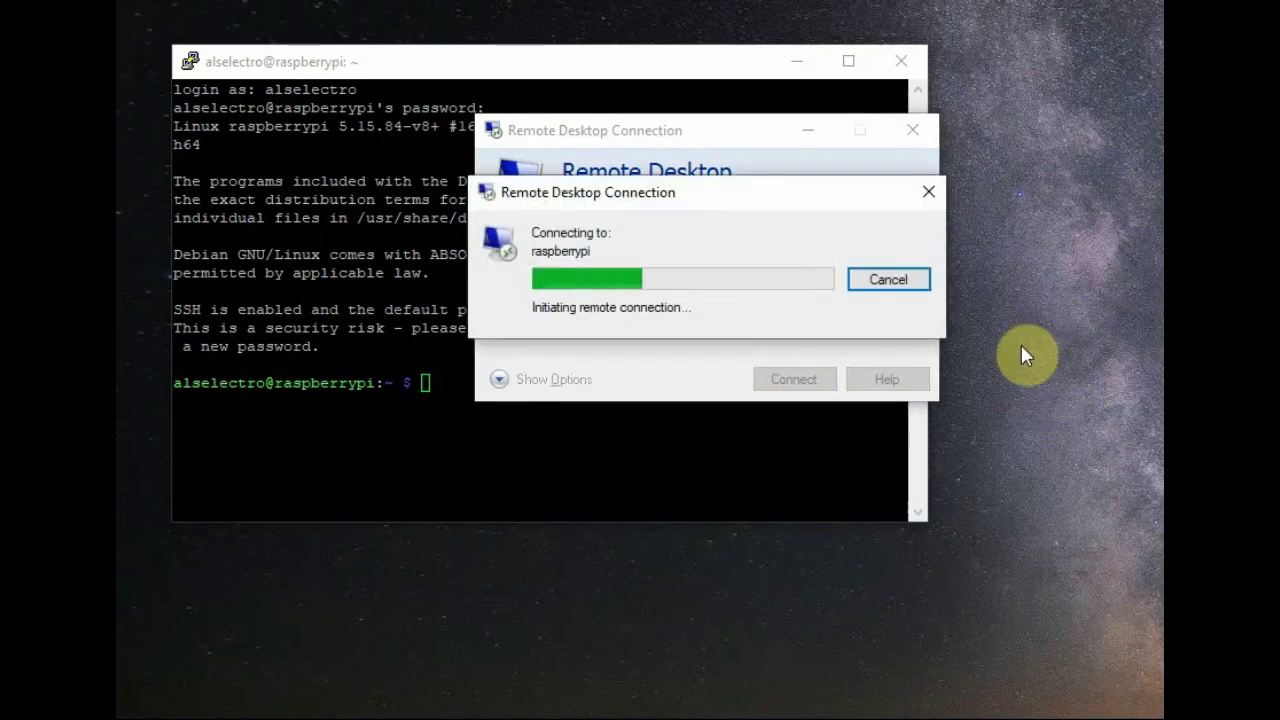
click(785, 369)
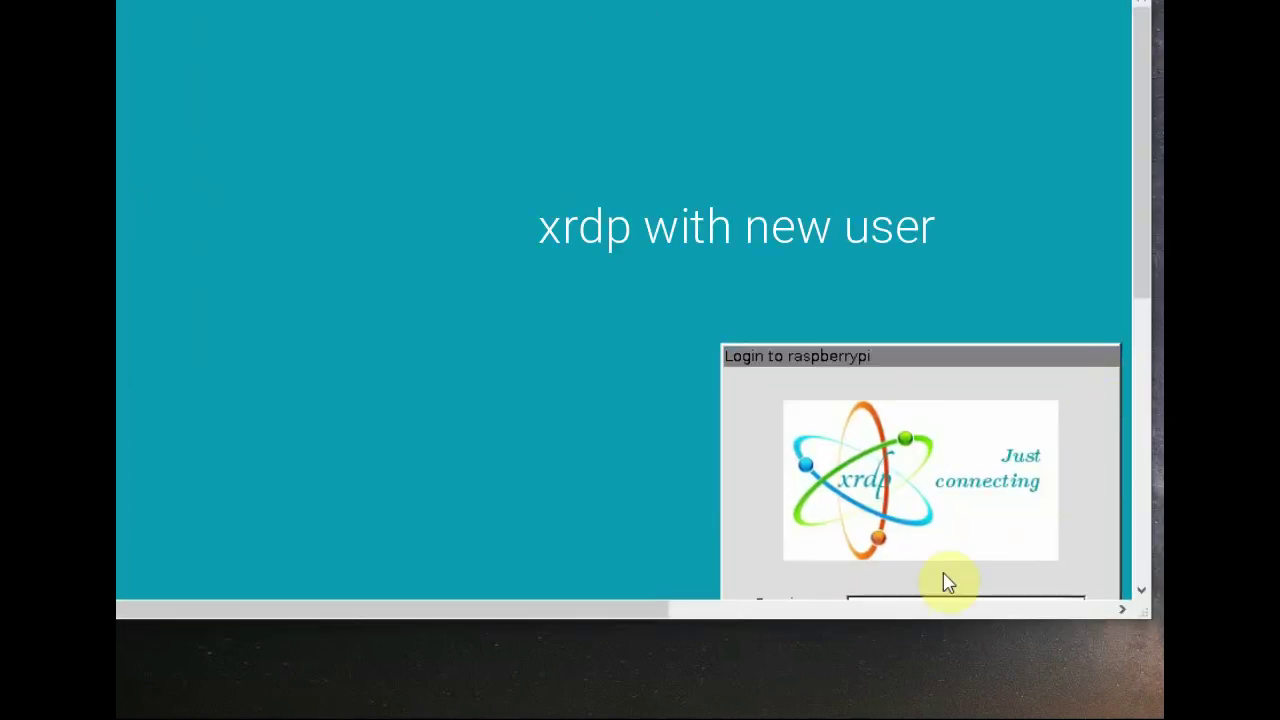
drag(651, 612, 873, 607)
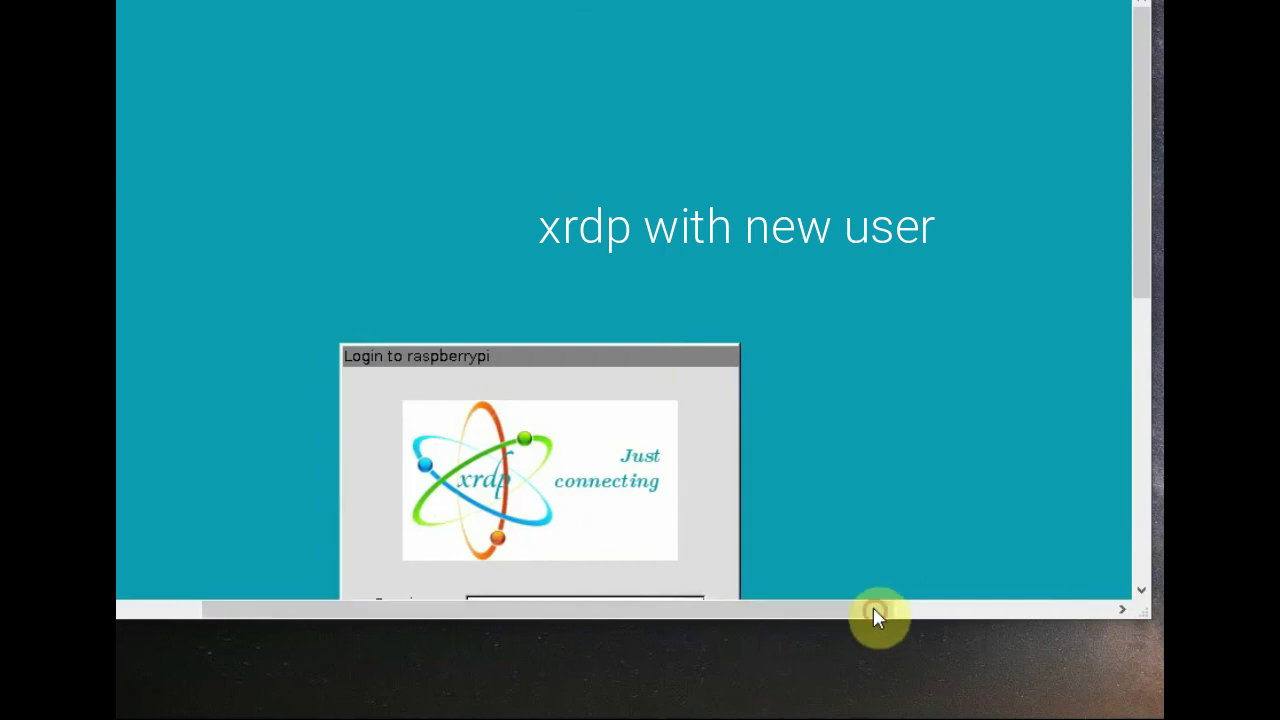
drag(1137, 283, 1143, 420)
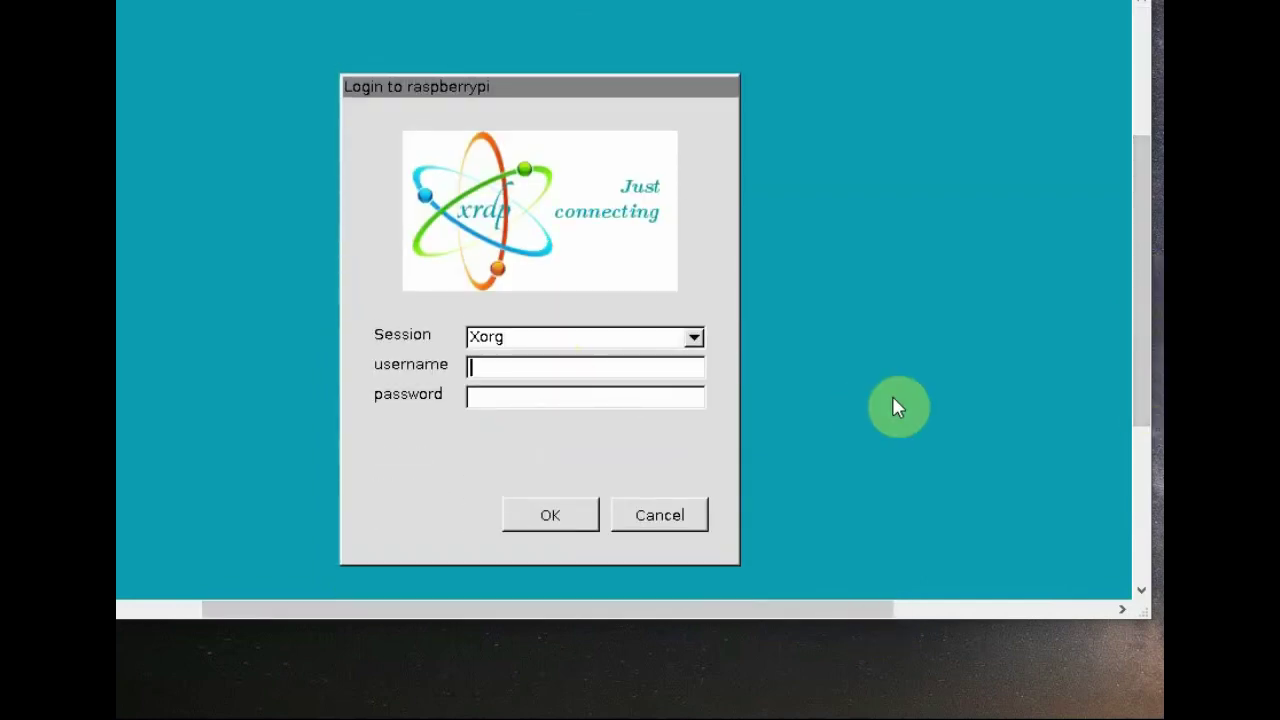
Enter the new user's username and password in the xrdp login and submit
click(600, 362)
text(a)
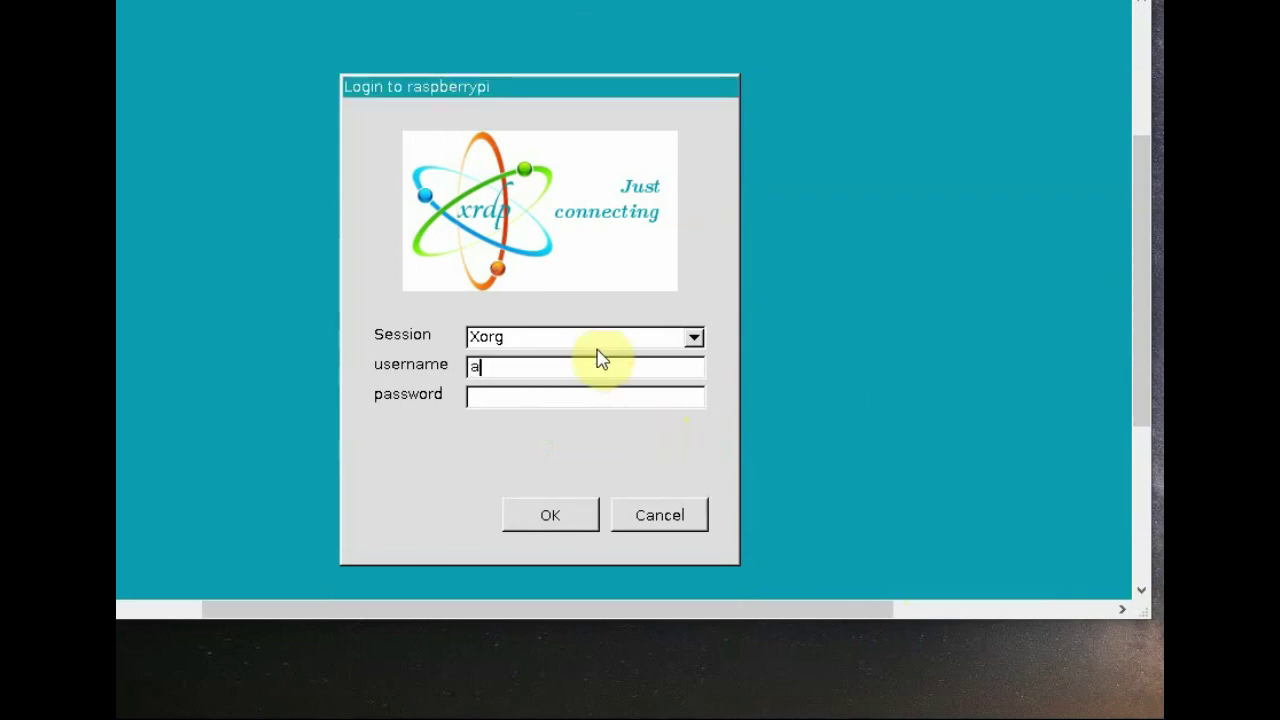
text(lselectro)
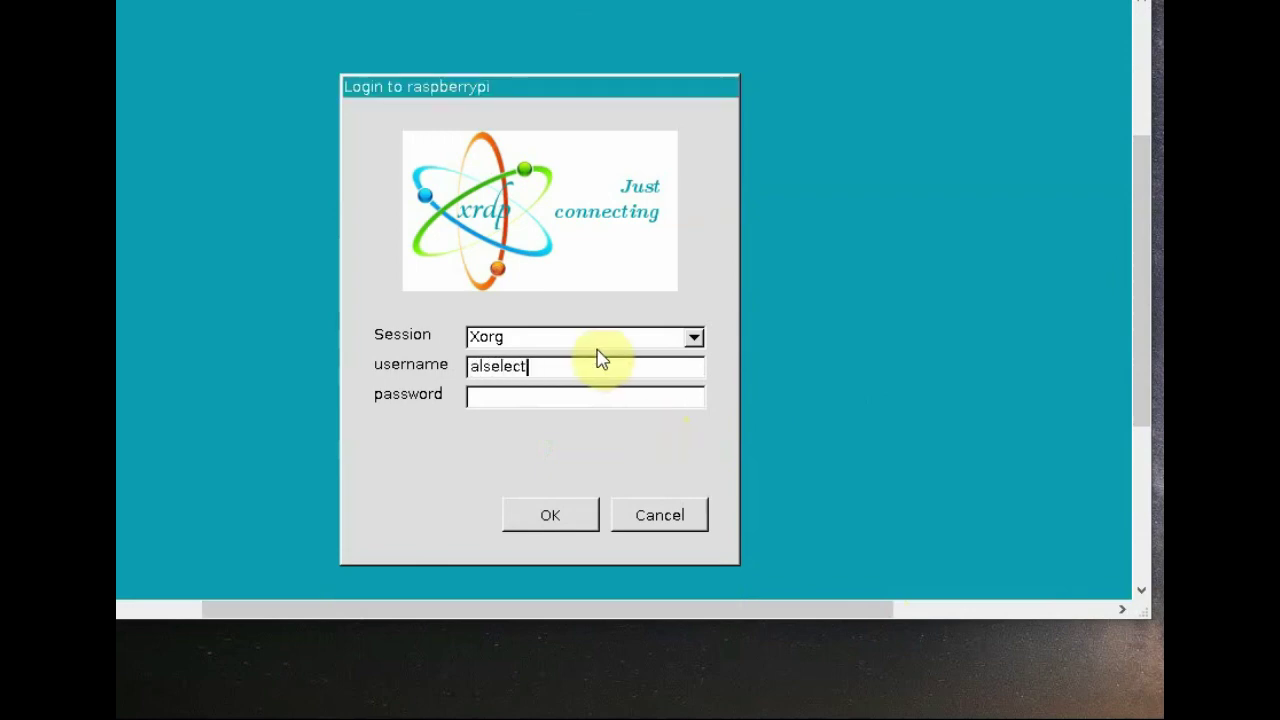
click(612, 398)
text(********)
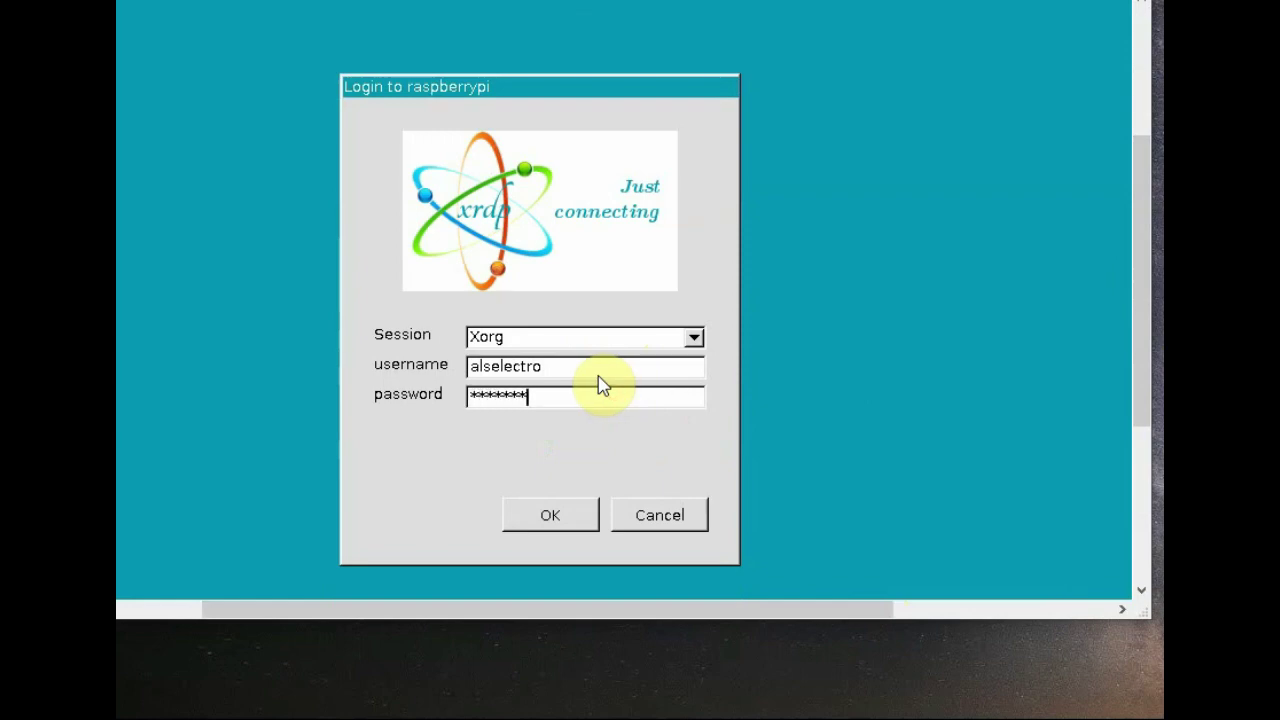
click(574, 522)
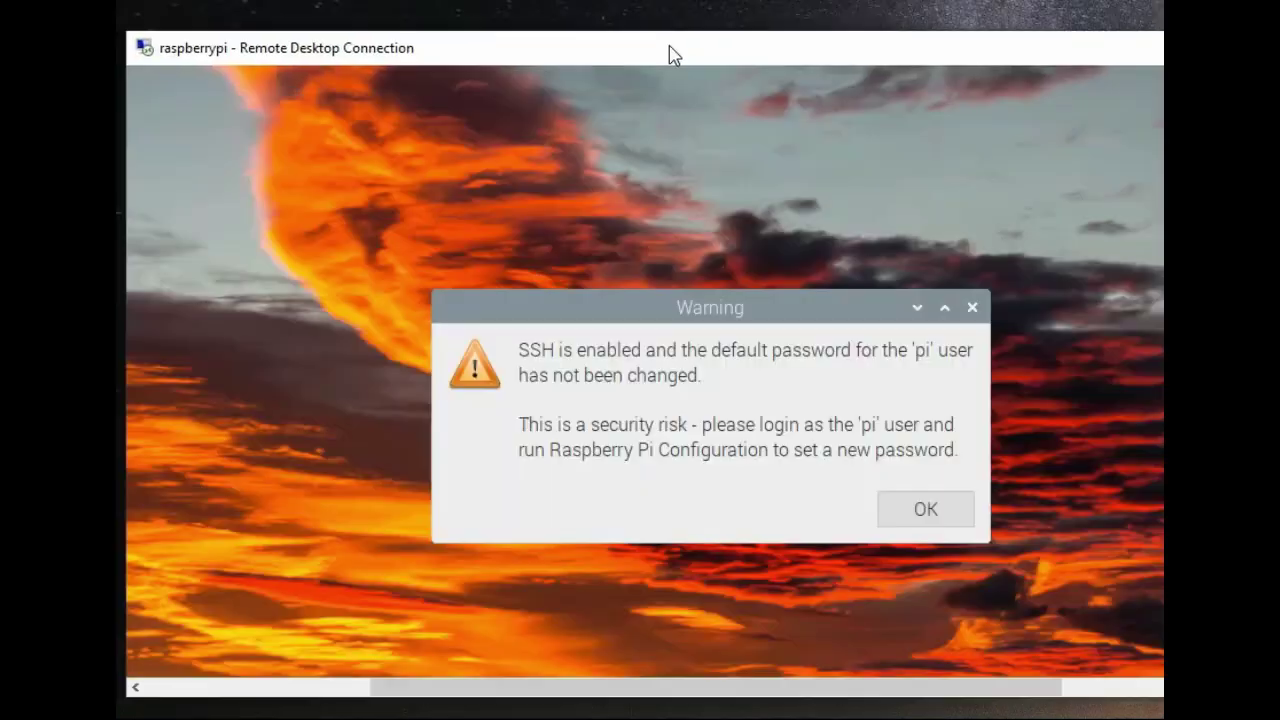
Dismiss the SSH password warning and Authentication dialog, then open a terminal centred on the desktop
drag(674, 55, 674, 30)
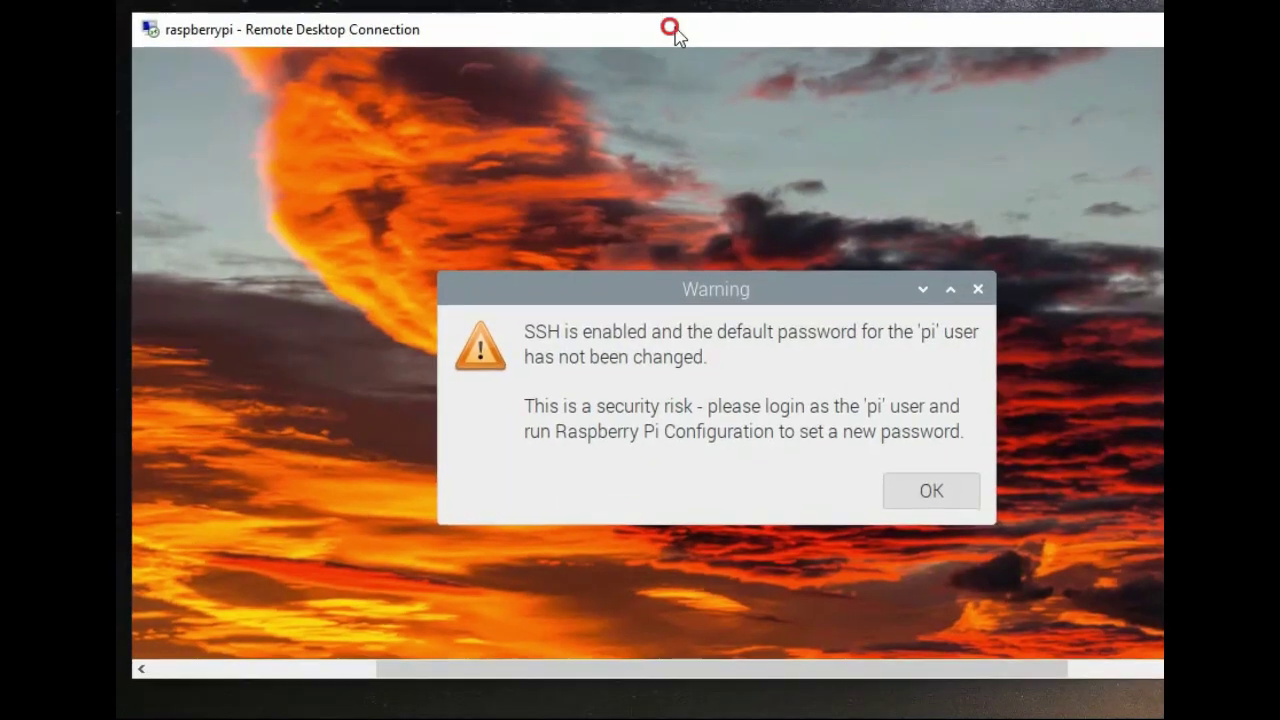
click(926, 493)
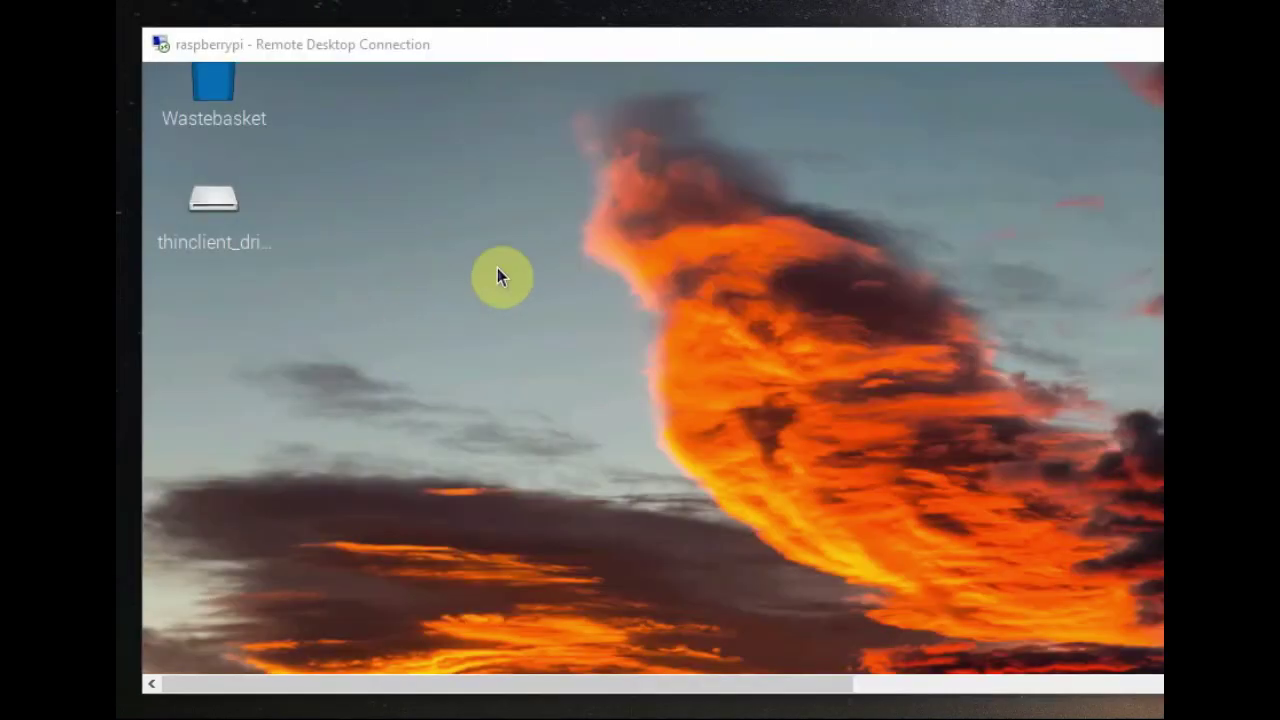
drag(523, 46, 514, 40)
click(484, 228)
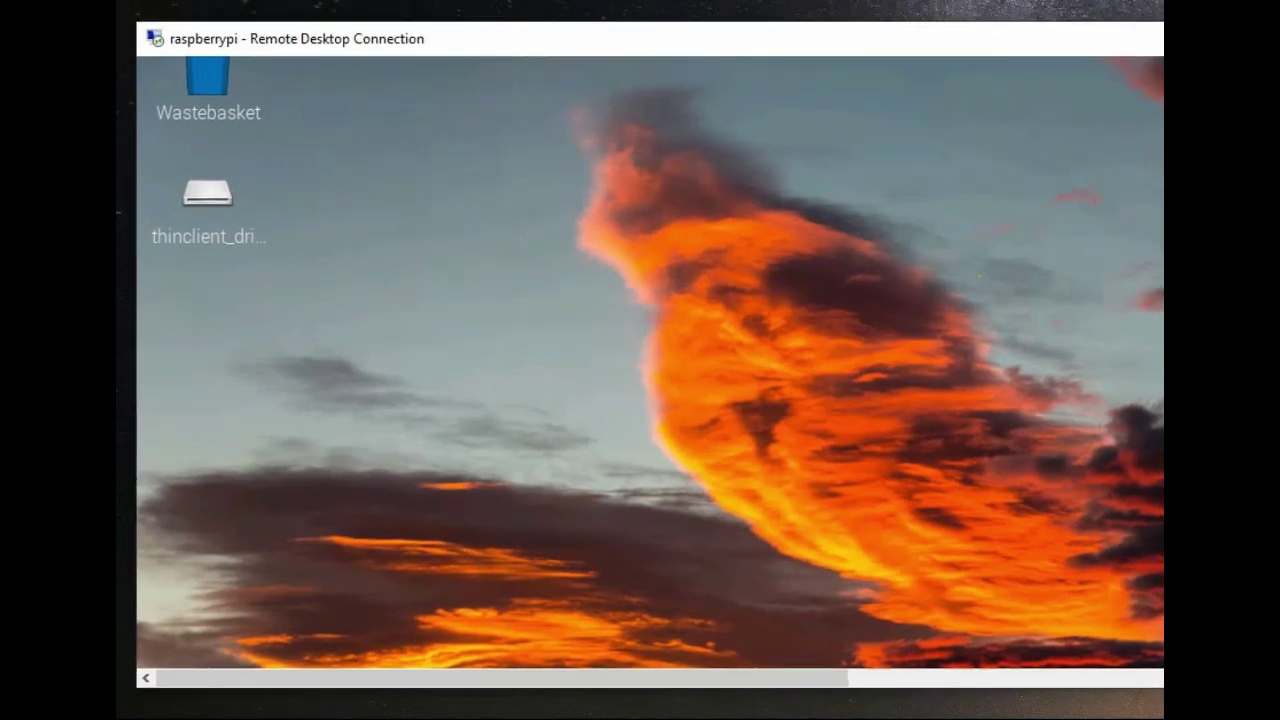
scroll(650, 364, up, 2)
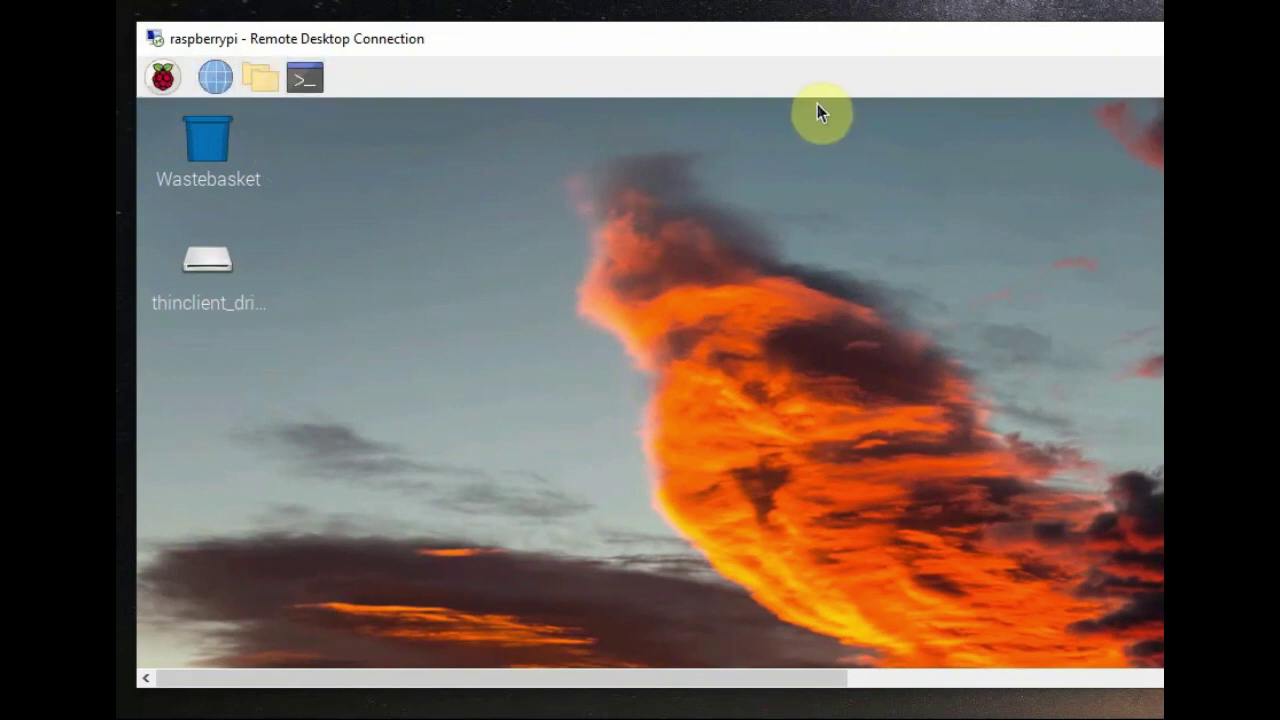
click(305, 77)
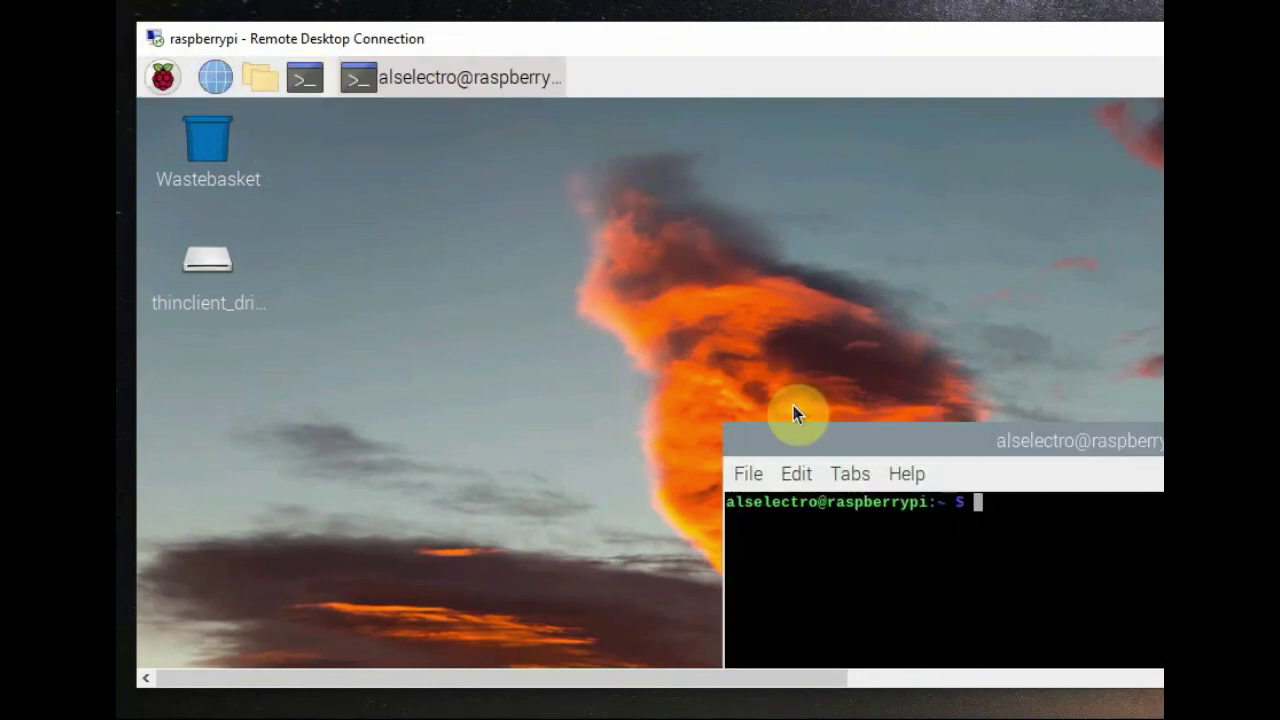
drag(929, 448, 560, 257)
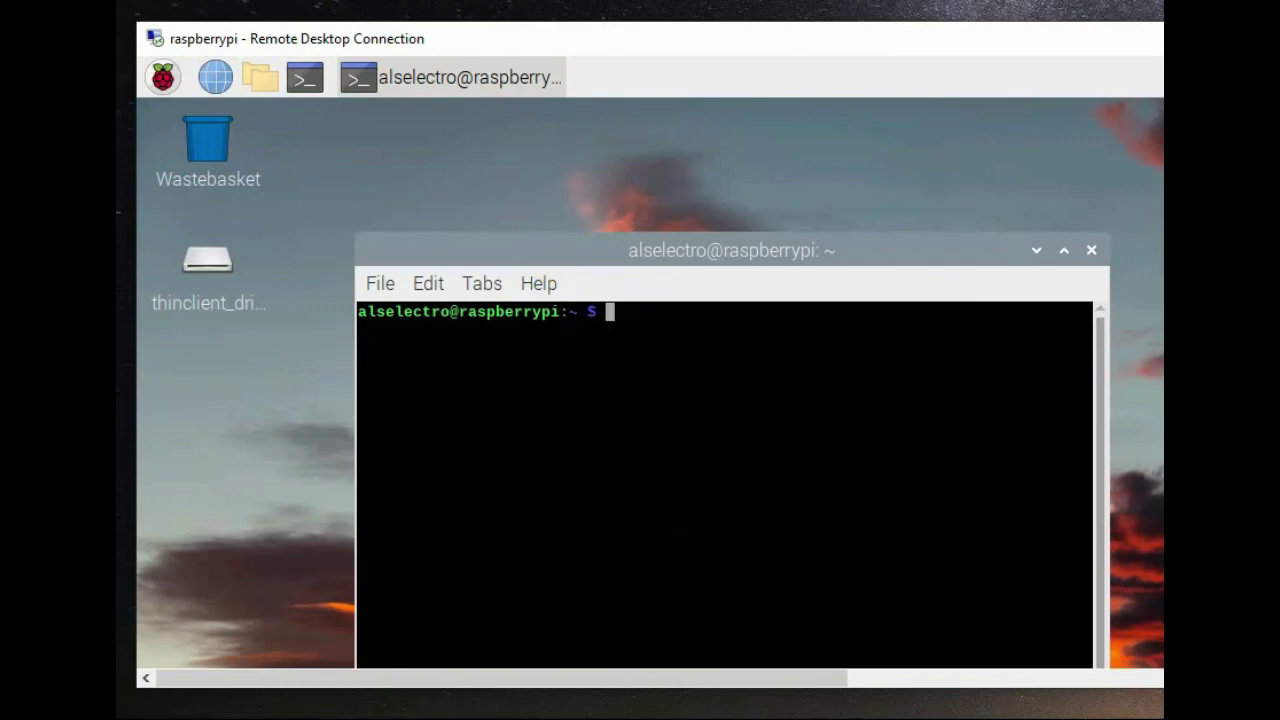